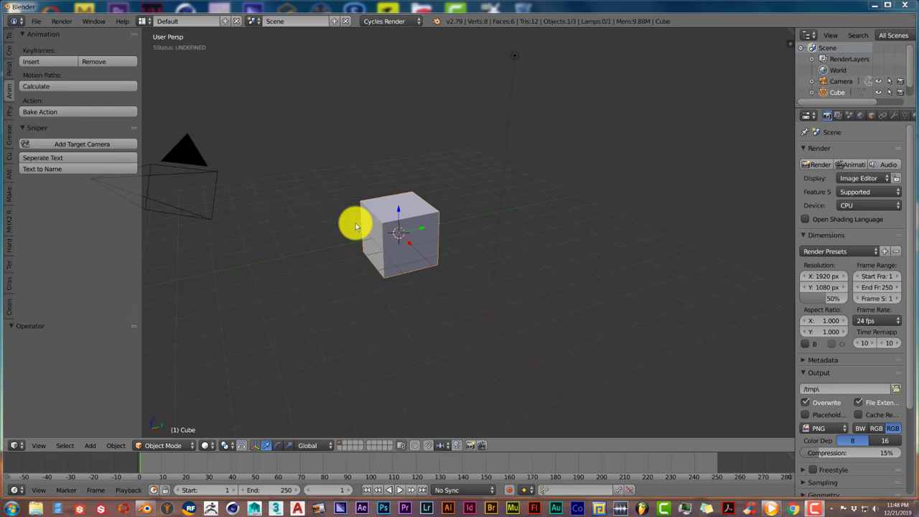
- Watch the finished sniper camera animation in a video player, then close it
scroll(401, 329, "down", 3)
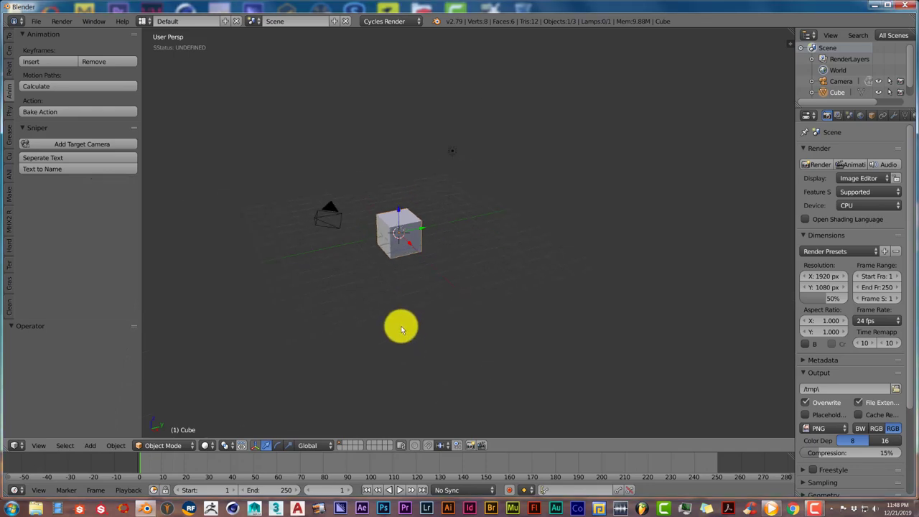
scroll(400, 329, "up", 6)
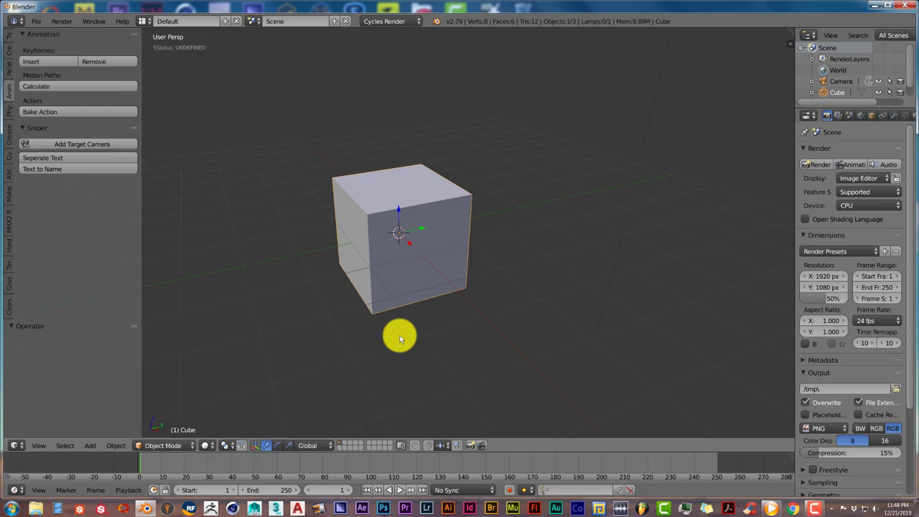
scroll(396, 335, "down", 5)
scroll(396, 334, "up", 5)
mouse_move(397, 334)
middle_mouse_down()
mouse_move(402, 316)
mouse_move(403, 332)
middle_mouse_up()
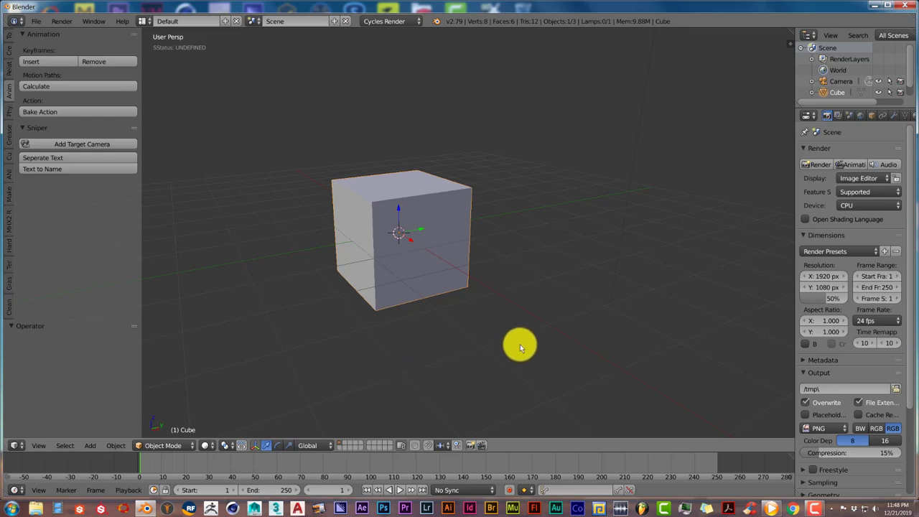
left_click(770, 508)
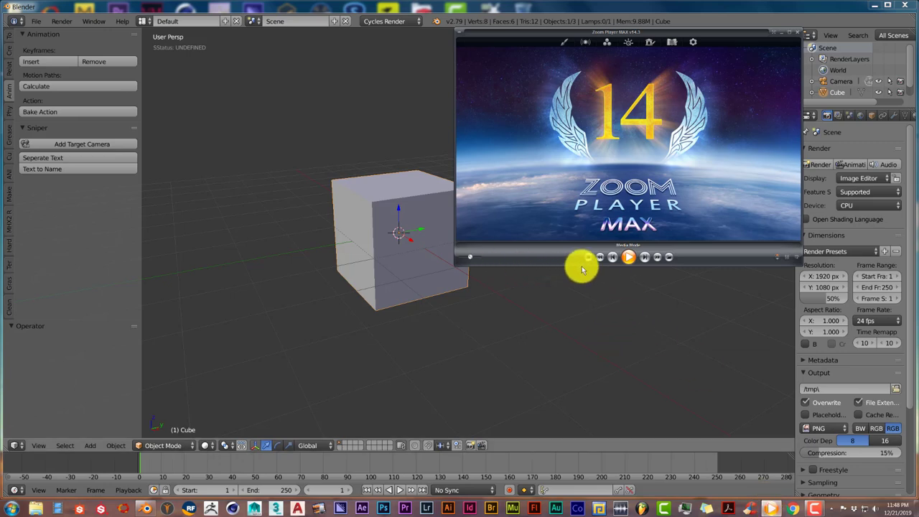
left_click_drag(453, 265, 324, 358)
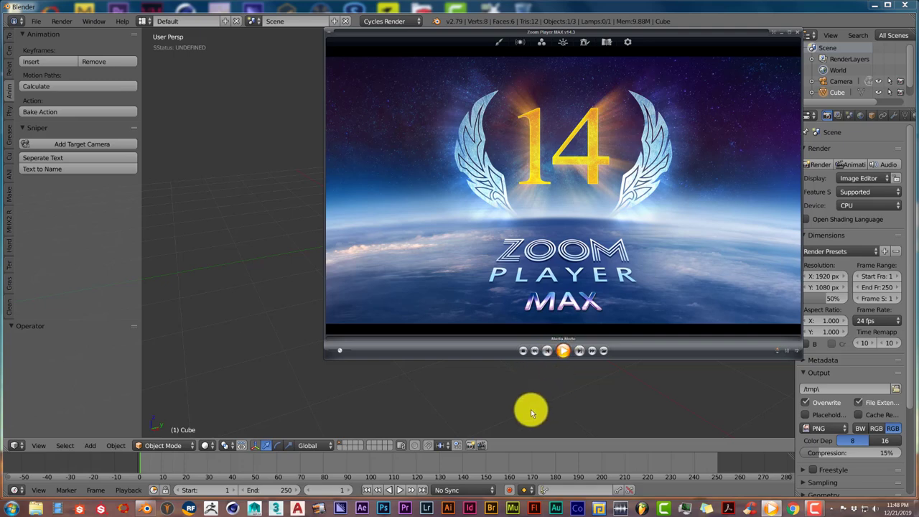
key("ctrl+F11")
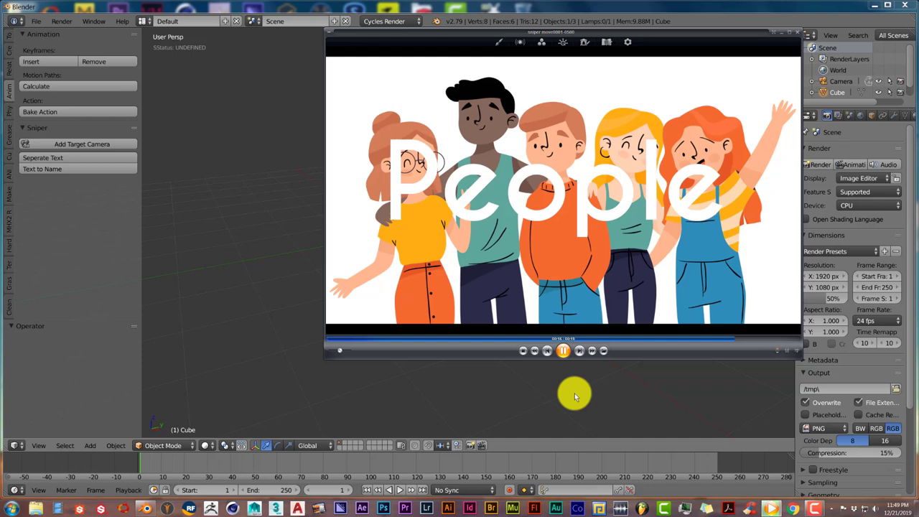
left_click(571, 279)
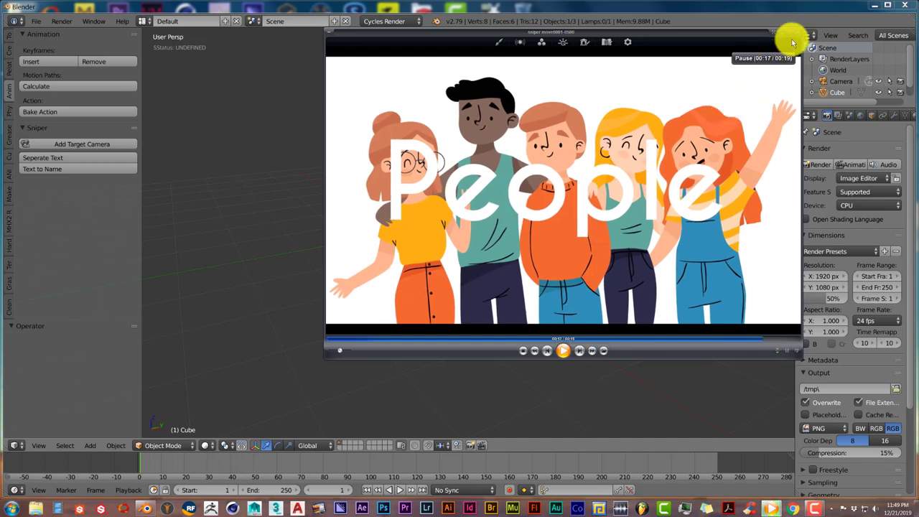
left_click(796, 34)
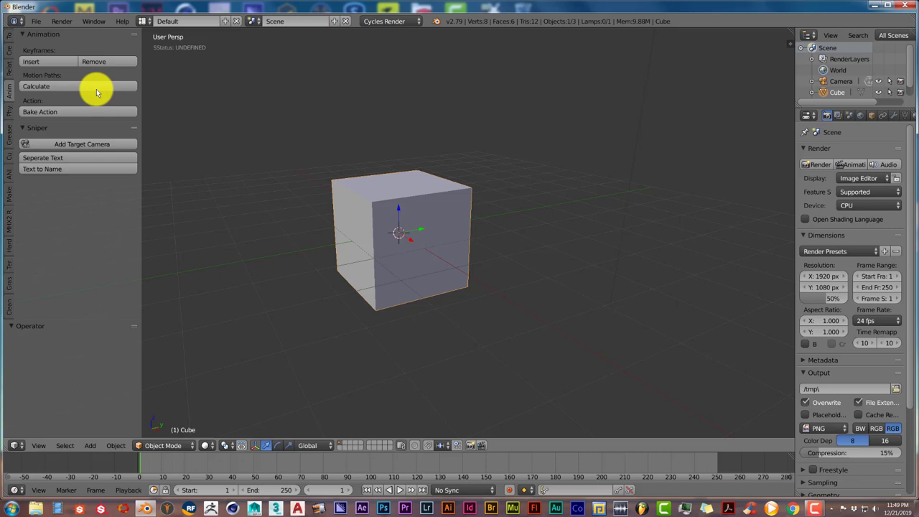
- Save the scene as the startup file and search the add-ons for 'sniper' in User Preferences
left_click(36, 21)
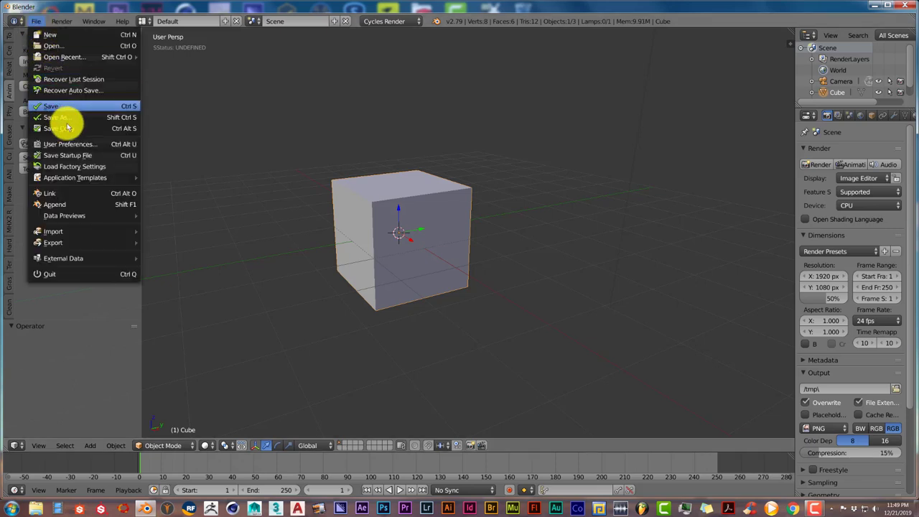
left_click(69, 154)
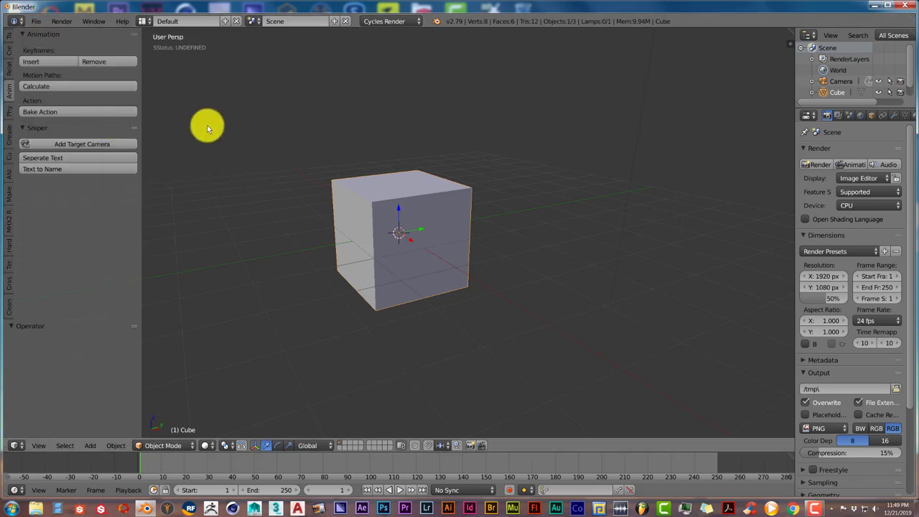
left_click(32, 20)
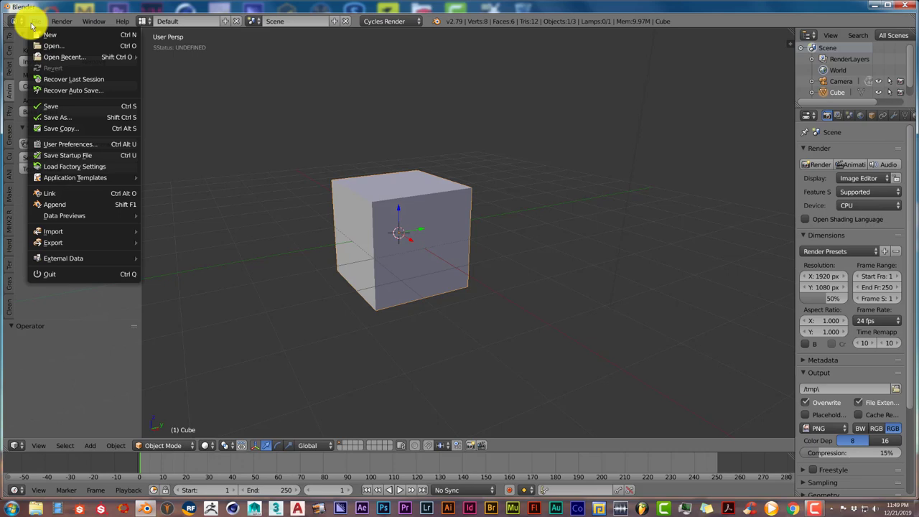
left_click(67, 144)
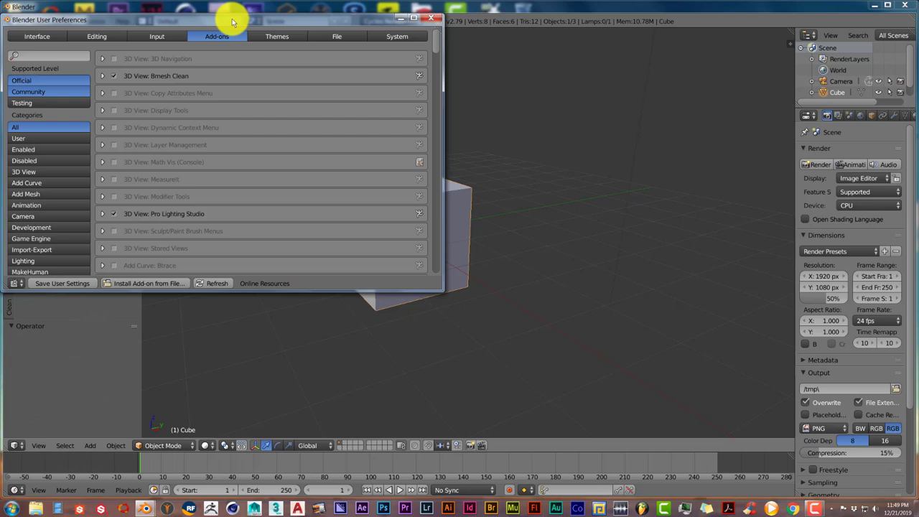
left_click_drag(230, 16, 327, 26)
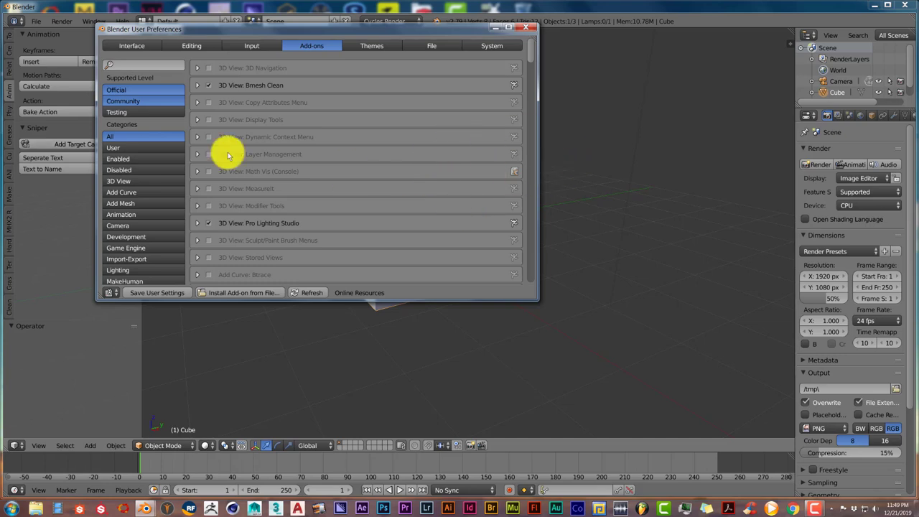
left_click(142, 66)
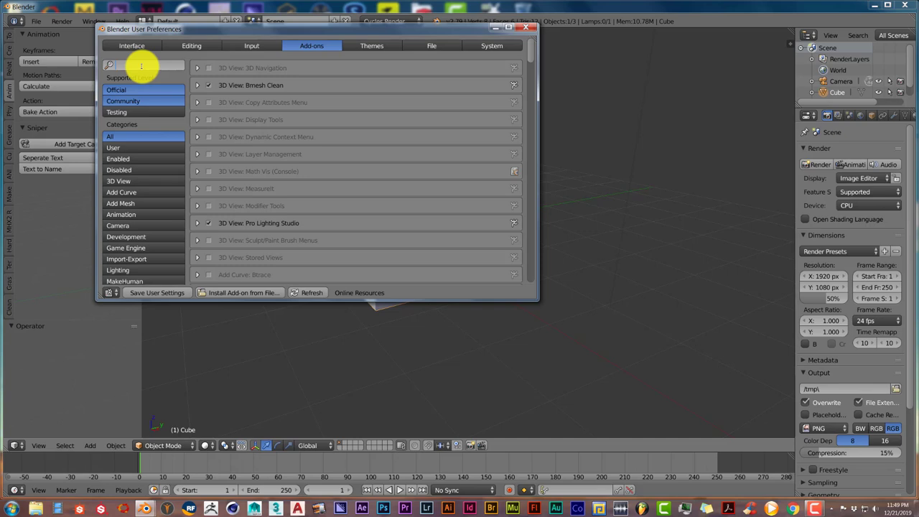
left_click(157, 77)
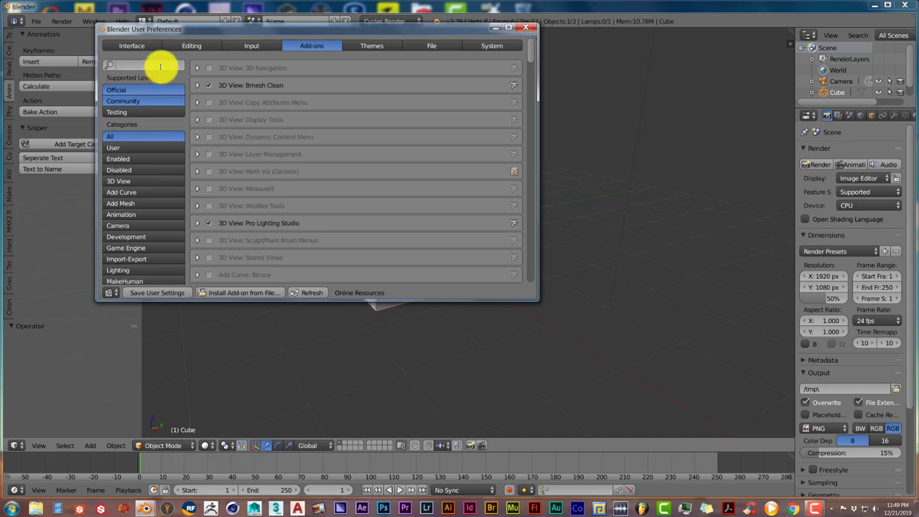
type("snip")
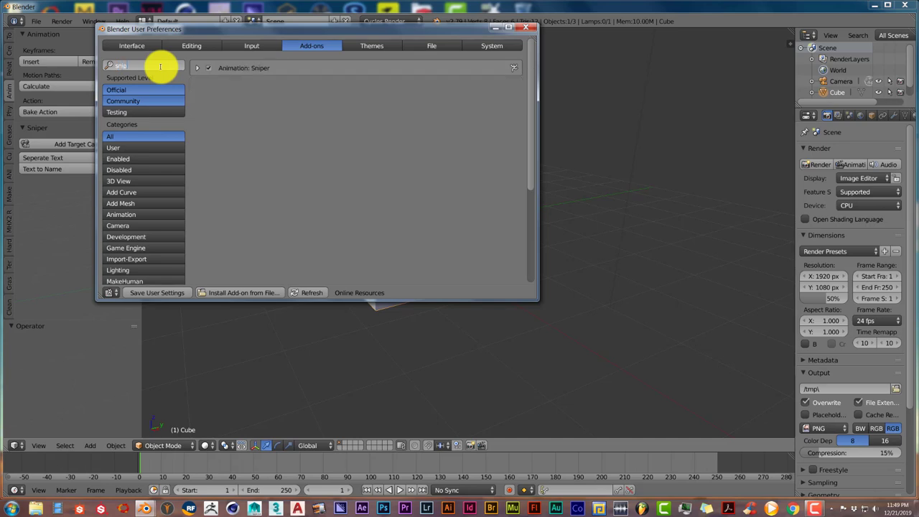
type("er")
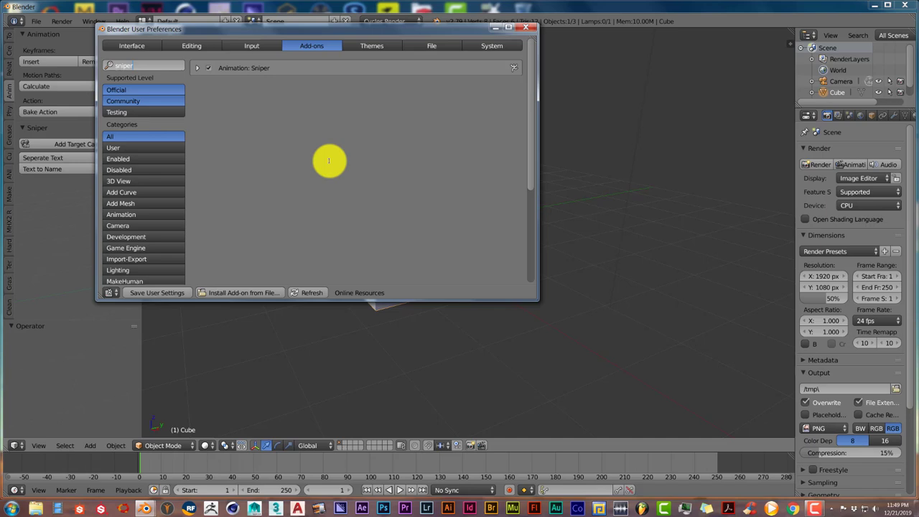
left_click(531, 27)
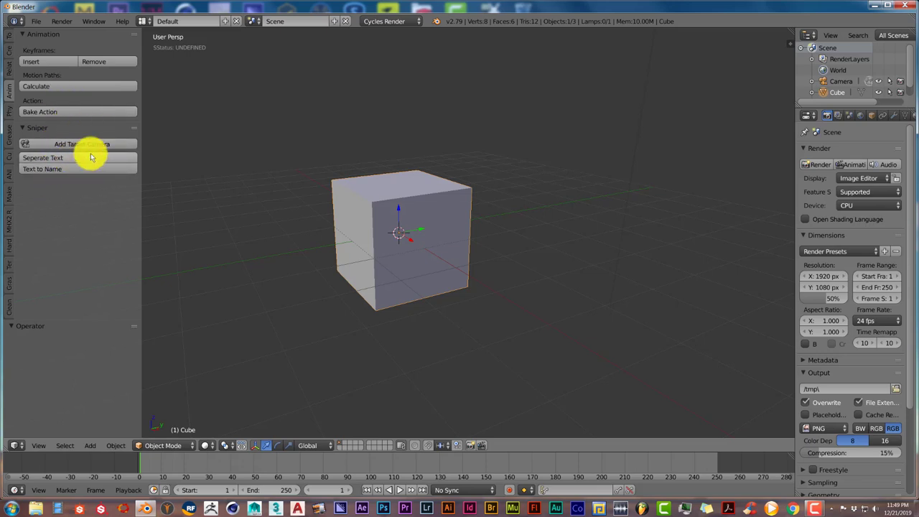
- Switch to Top Ortho view and start deleting the default cube
scroll(425, 285, "down", 3)
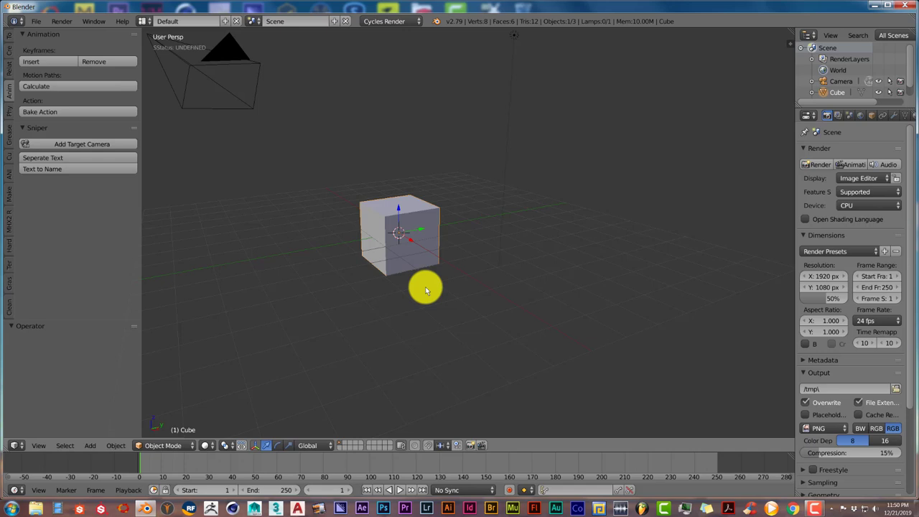
key("KP_5")
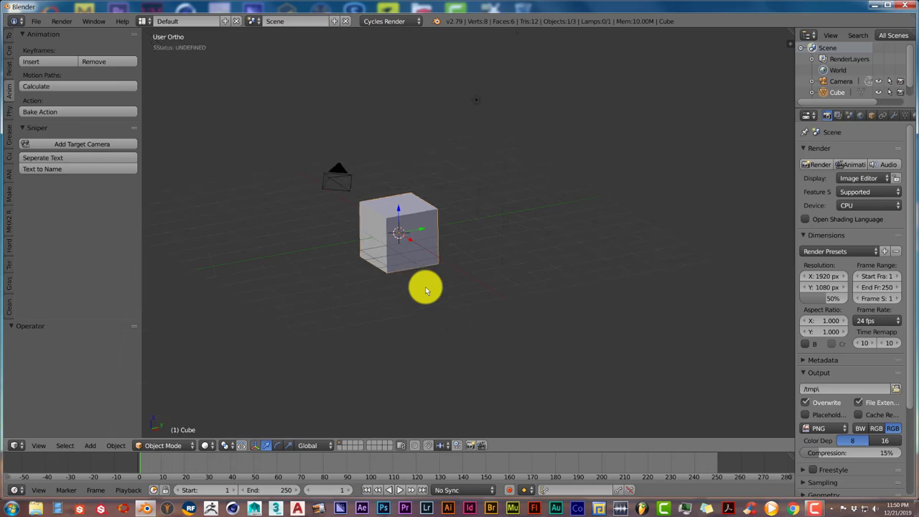
key("KP_1")
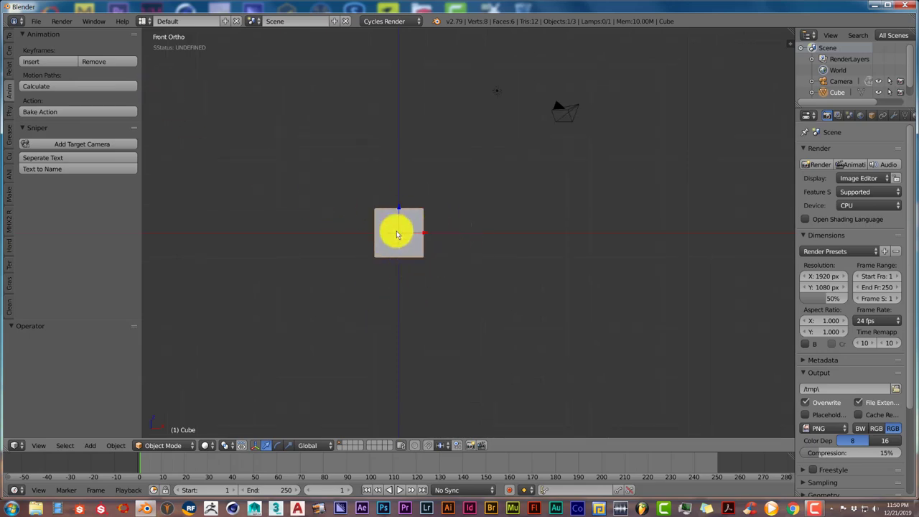
scroll(446, 239, "up", 1)
key("KP_7")
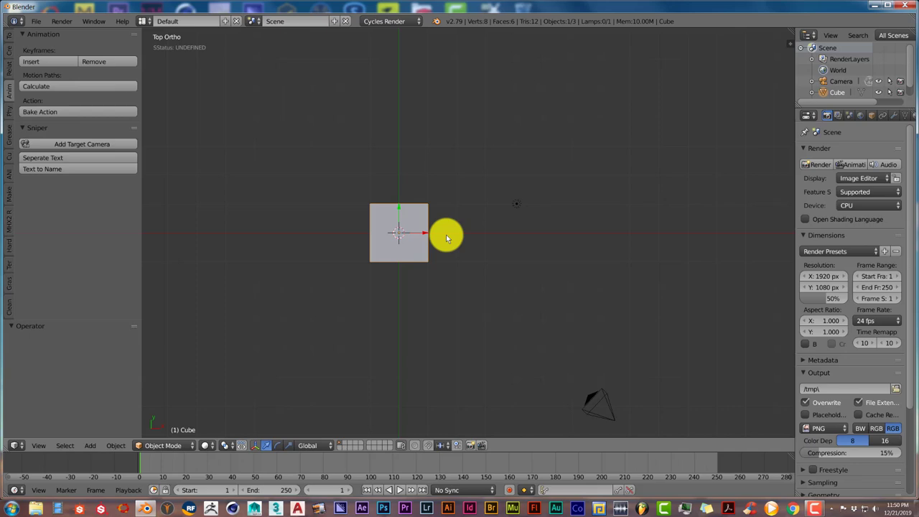
scroll(413, 257, "down", 2)
scroll(413, 257, "up", 1)
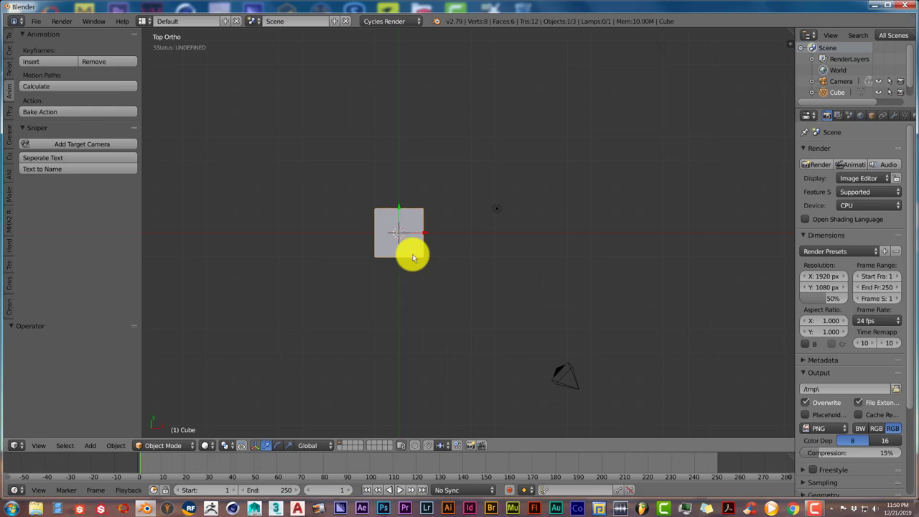
scroll(413, 257, "down", 4)
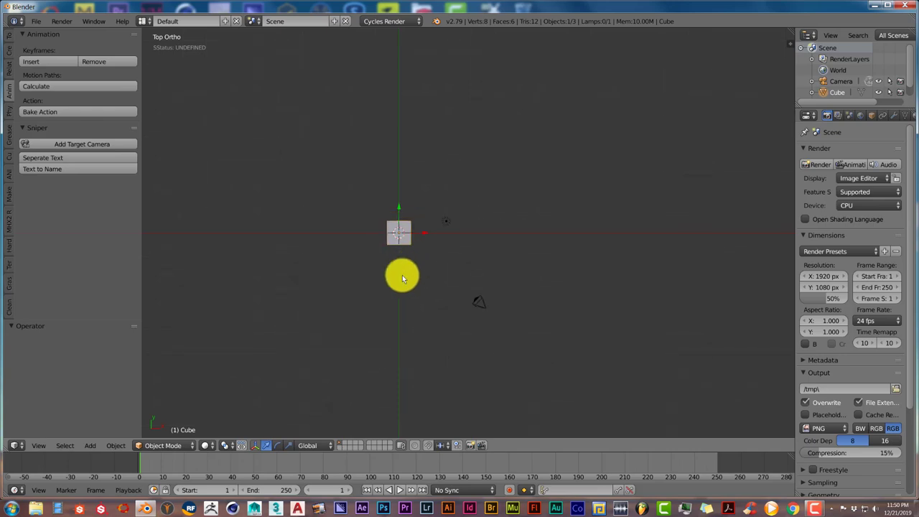
scroll(402, 275, "up", 5)
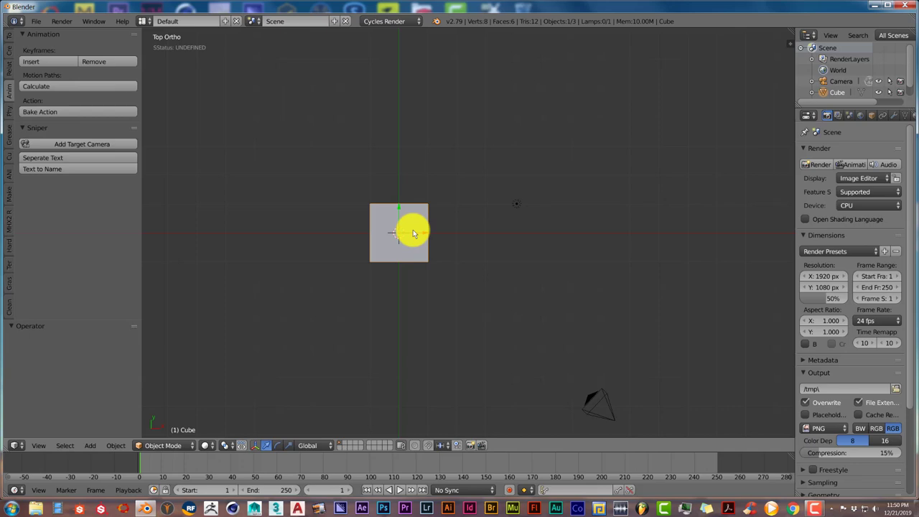
key("x")
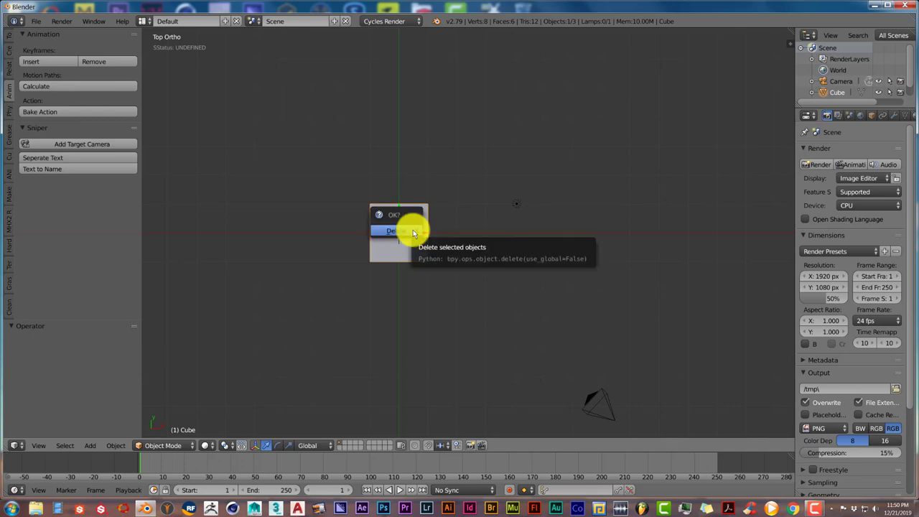
- Delete the default cube and add a 3D text object at the origin
left_click(396, 231)
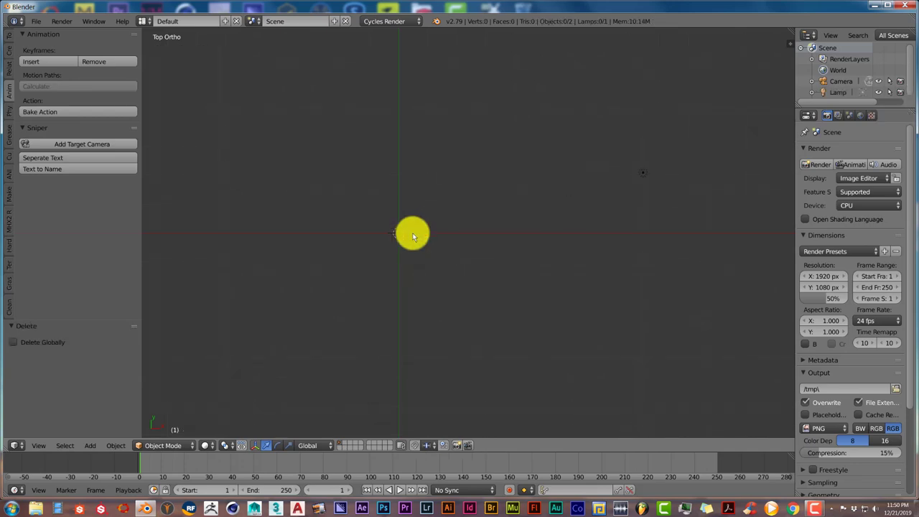
scroll(412, 234, "down", 3)
key("shift+a")
mouse_move(412, 234)
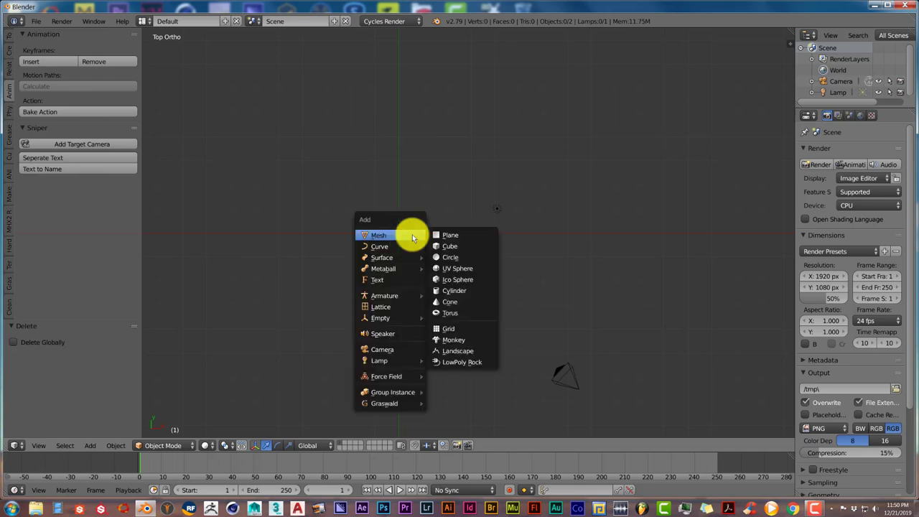
left_click(392, 280)
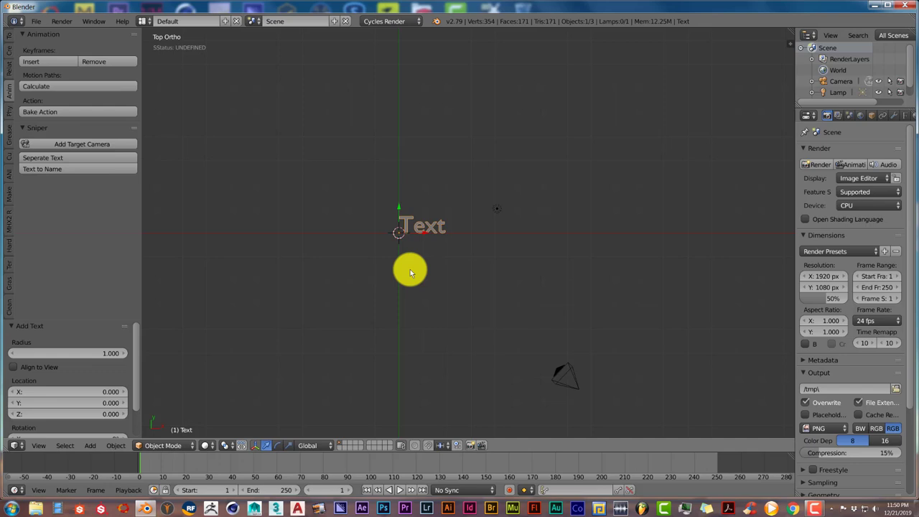
scroll(410, 269, "up", 4)
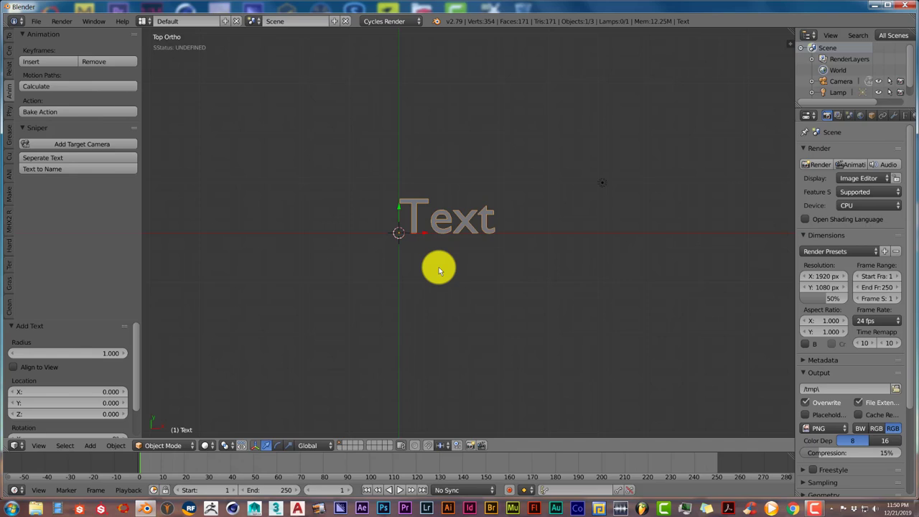
scroll(438, 267, "down", 1)
scroll(438, 268, "up", 2)
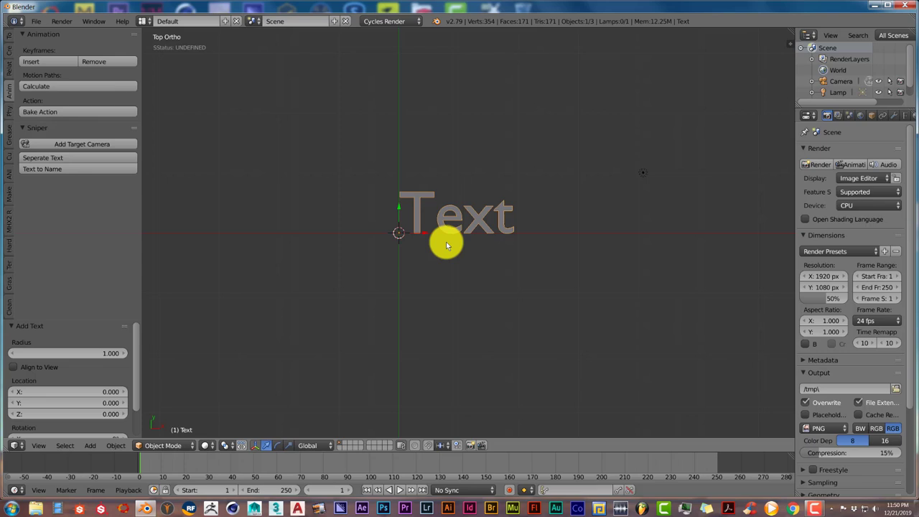
- Change the text to 'Taller' and duplicate it, leaving the copy in place
key("Tab")
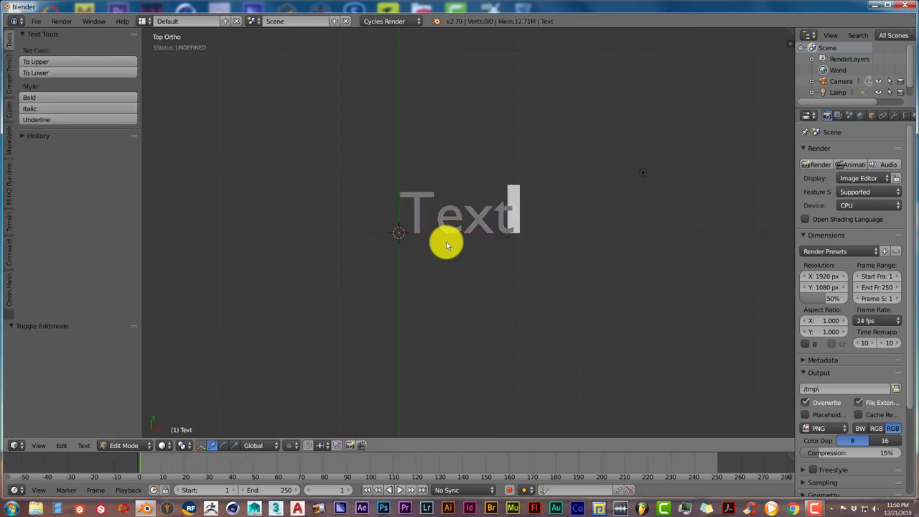
key("BackSpace")
key("BackSpace")
key("BackSpace")
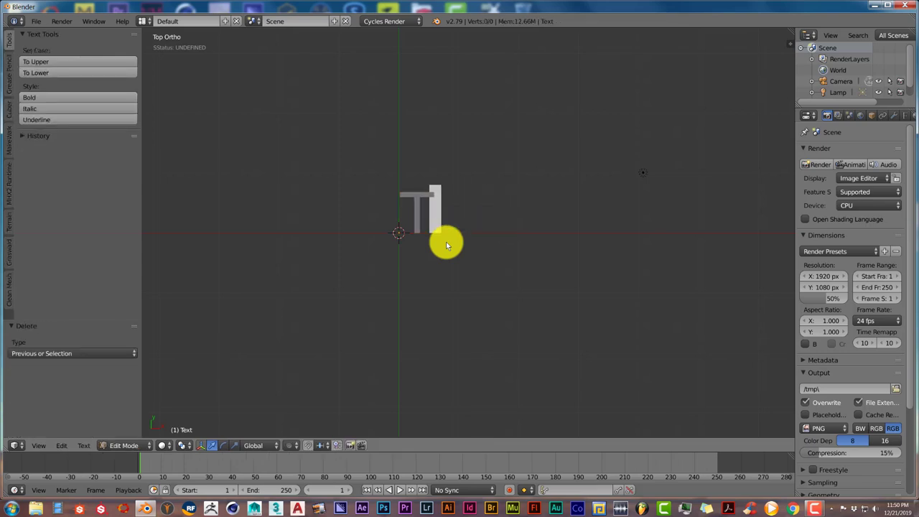
type("all")
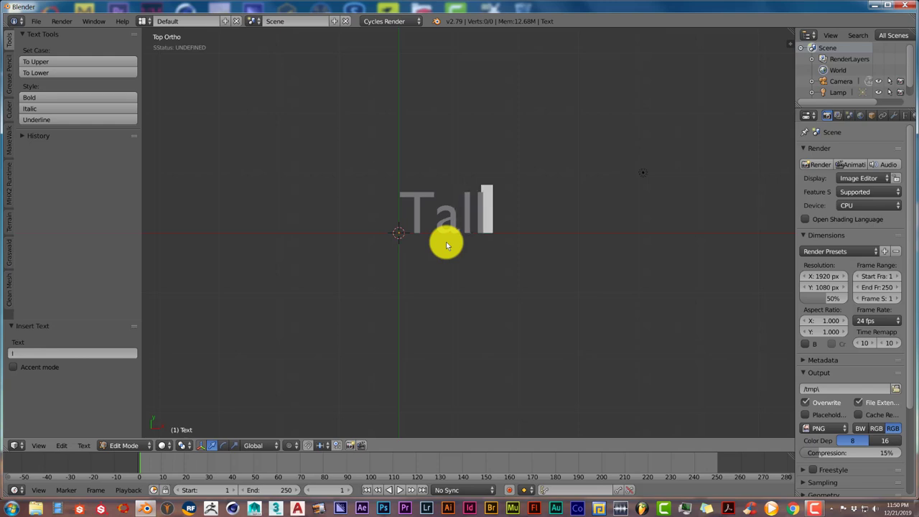
type("er")
key("Tab")
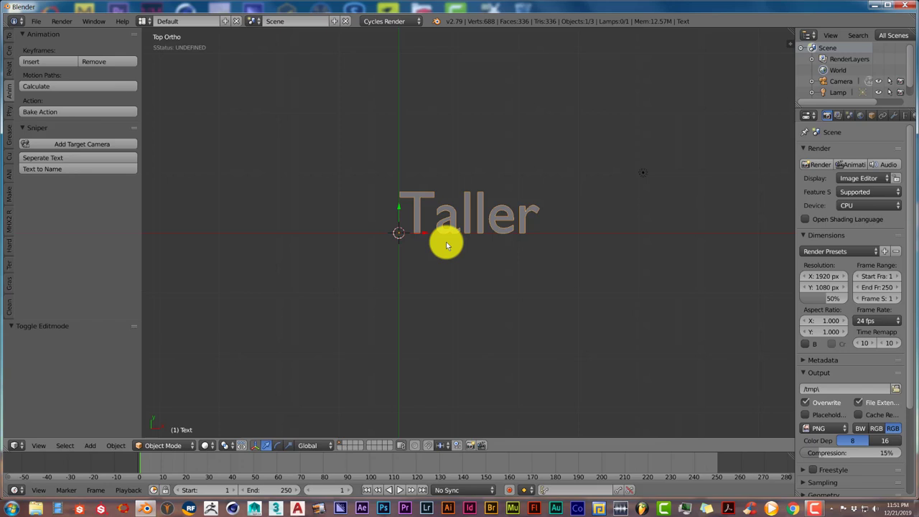
key("shift+d")
right_click(446, 245)
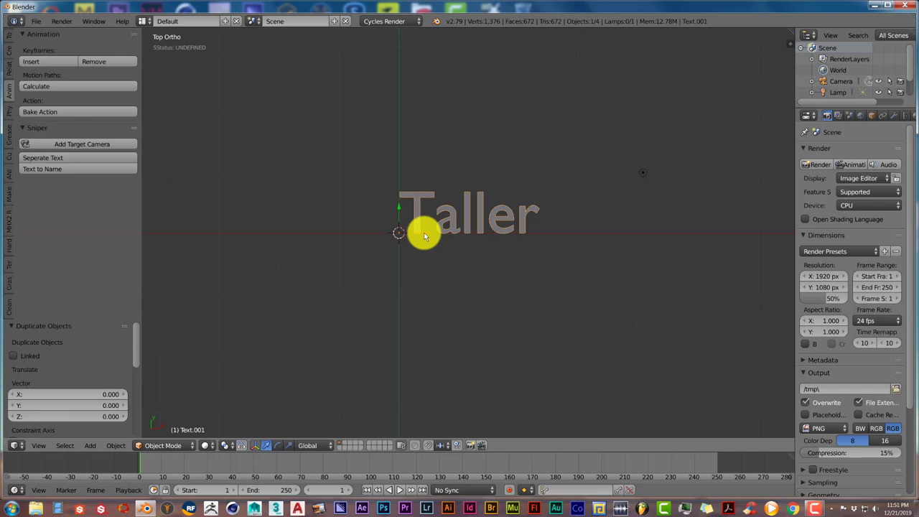
- Dismiss the Windows colour-scheme warning and move Text.001 to X 3.525 beside 'Taller'
key("g")
key("x")
key("Return")
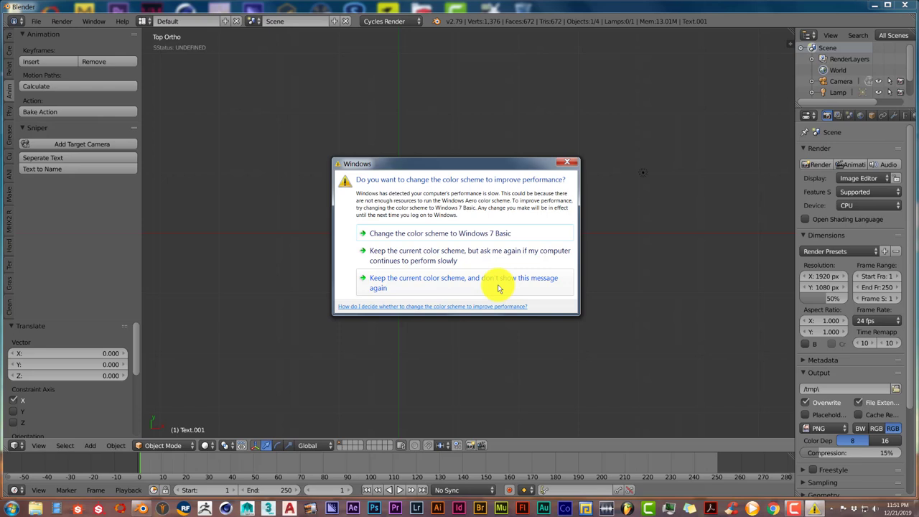
left_click(447, 282)
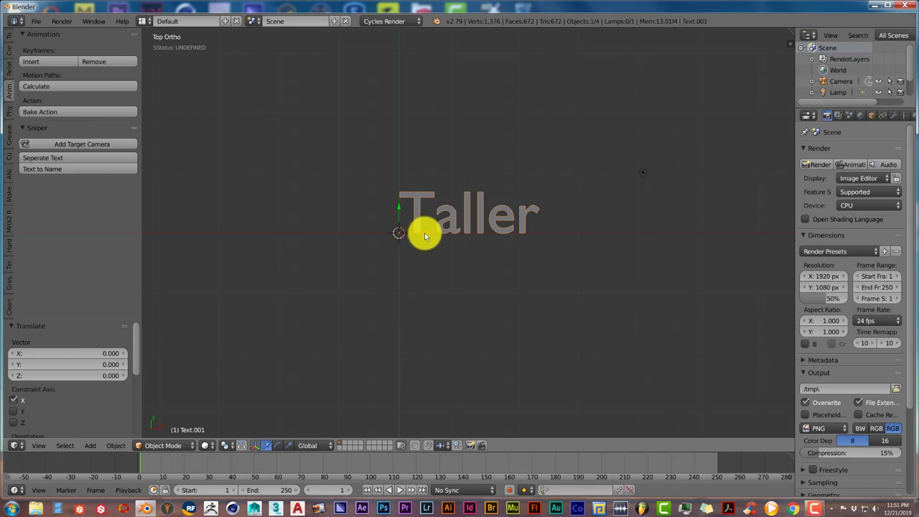
key("shift+d")
key("x")
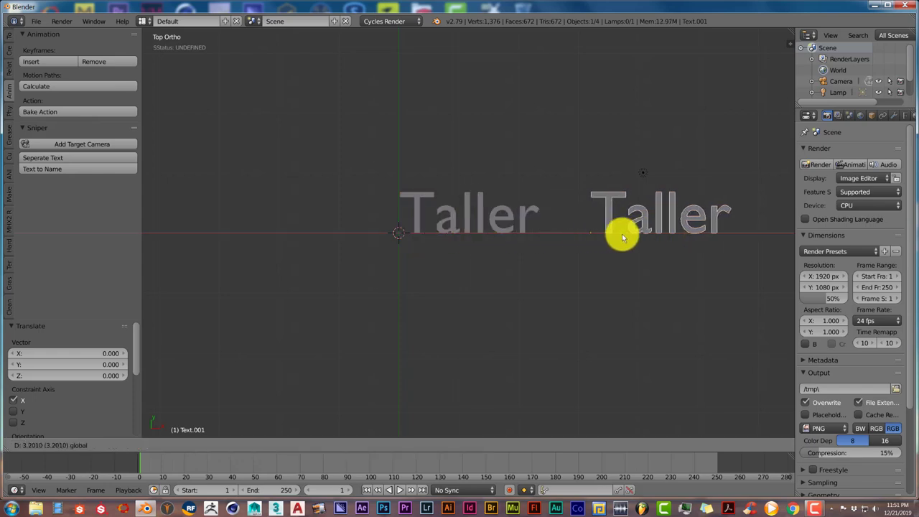
left_click(636, 233)
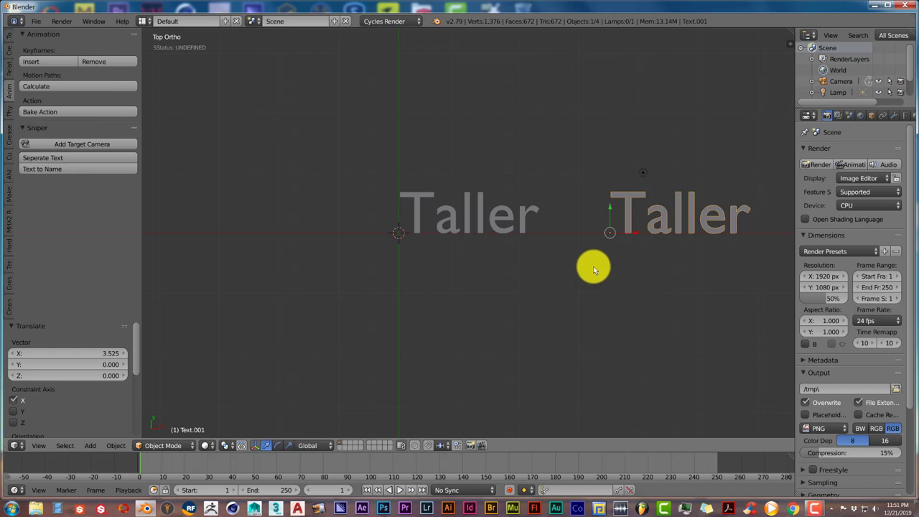
middle_click_drag(593, 270, 445, 289, "shift")
scroll(448, 288, "up", 2)
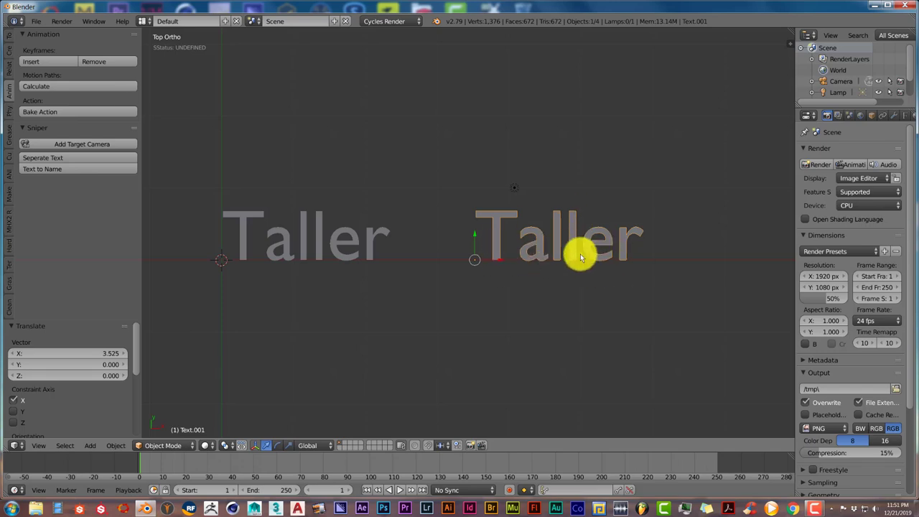
- Edit Text.001, replacing its word 'Taller' with 'smaller'
key("Tab")
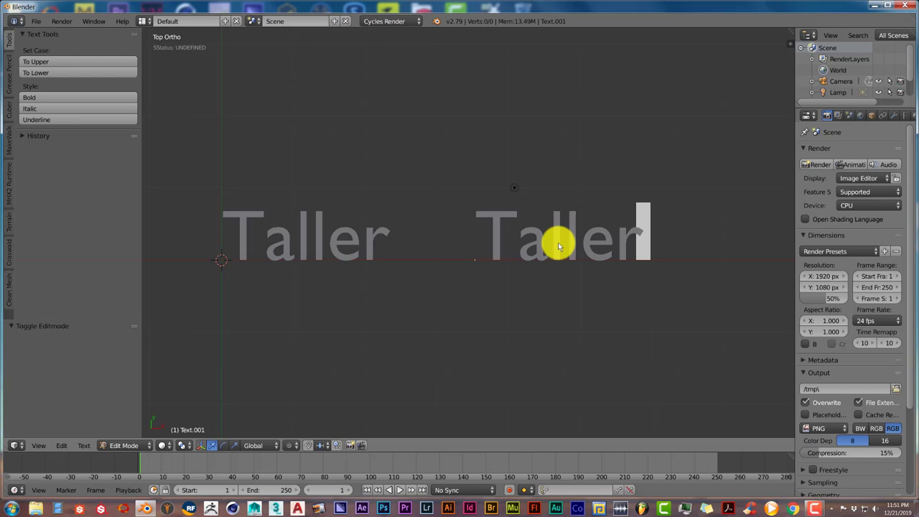
key("BackSpace")
key("BackSpace")
key("BackSpace")
key("BackSpace")
key("BackSpace")
key("BackSpace")
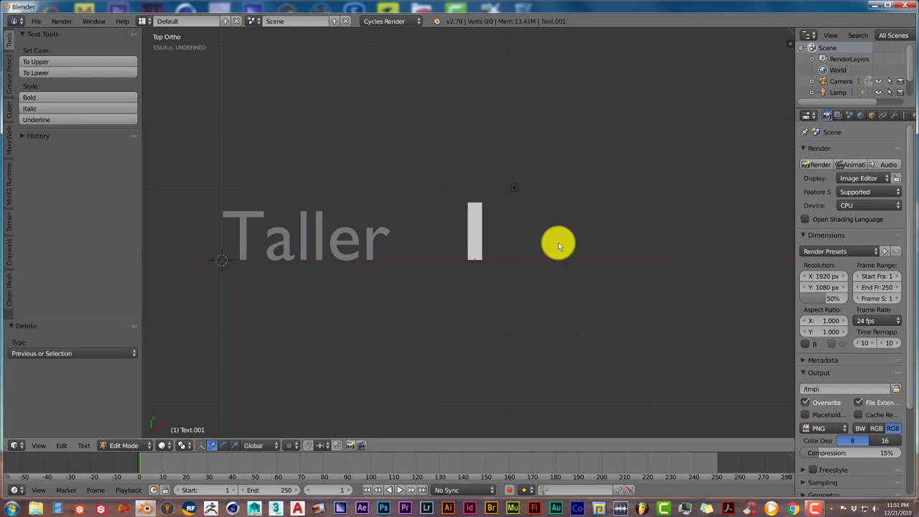
type("s")
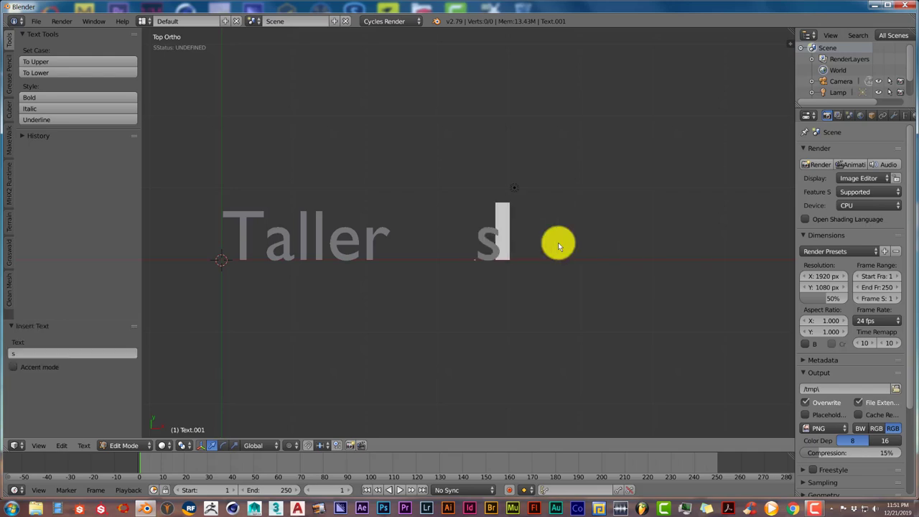
type("maller")
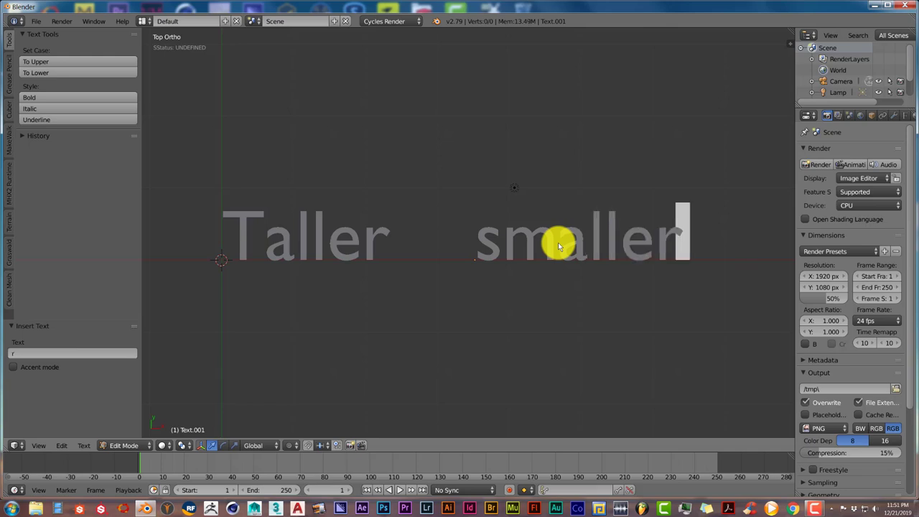
key("Tab")
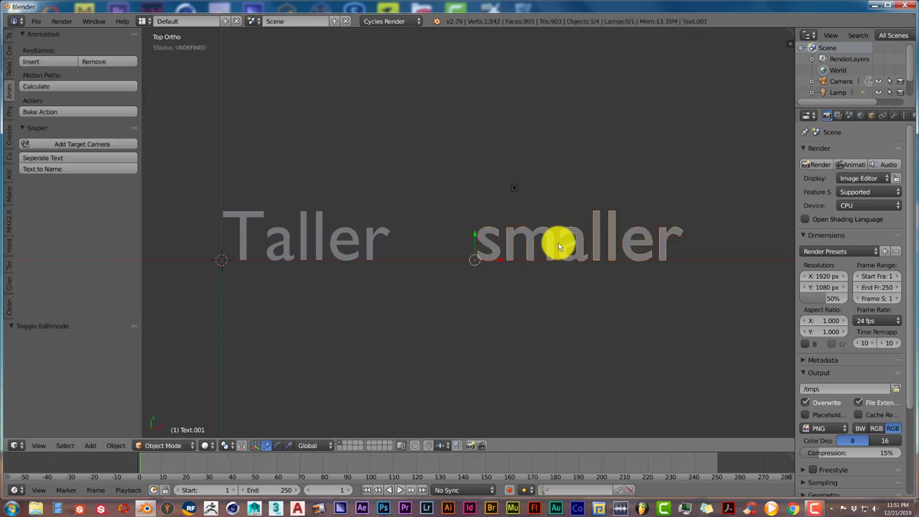
scroll(557, 242, "down", 2)
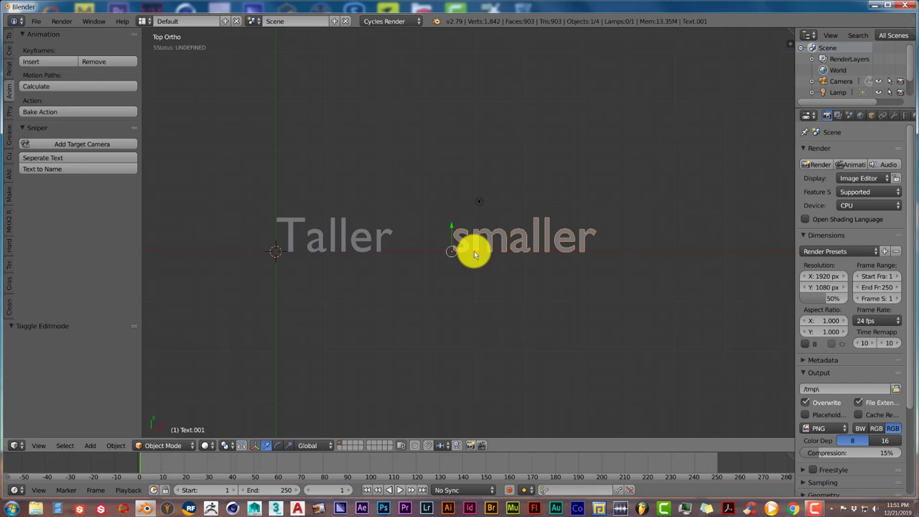
- Slide 'smaller' further right along X and abandon a -90 Z-scale attempt
left_click_drag(474, 255, 542, 251)
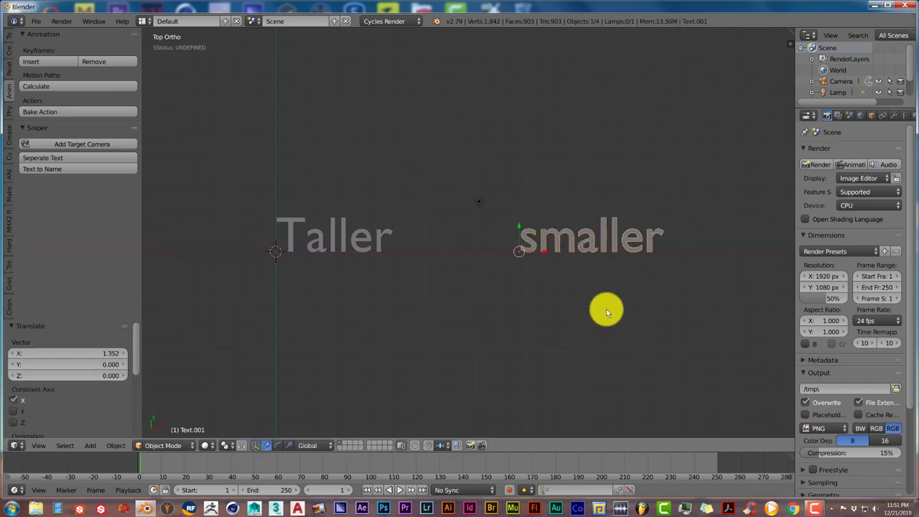
key("s")
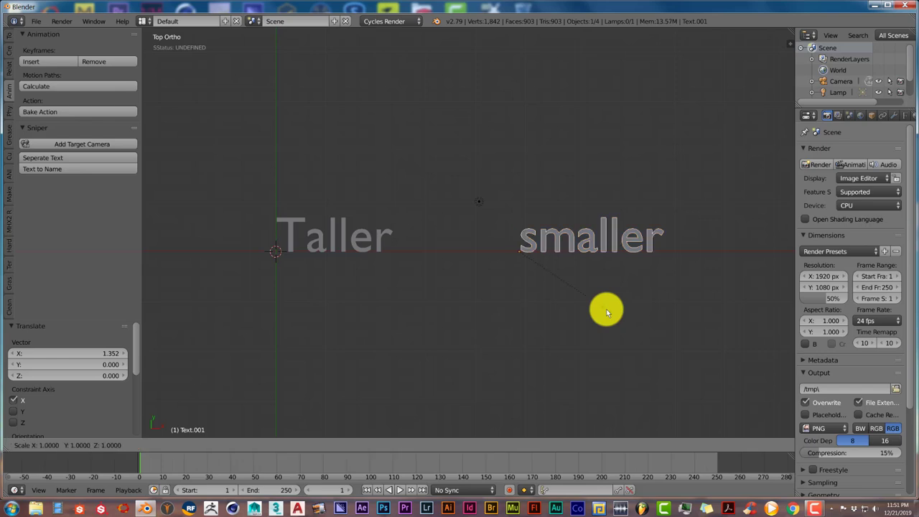
key("z")
type("-90")
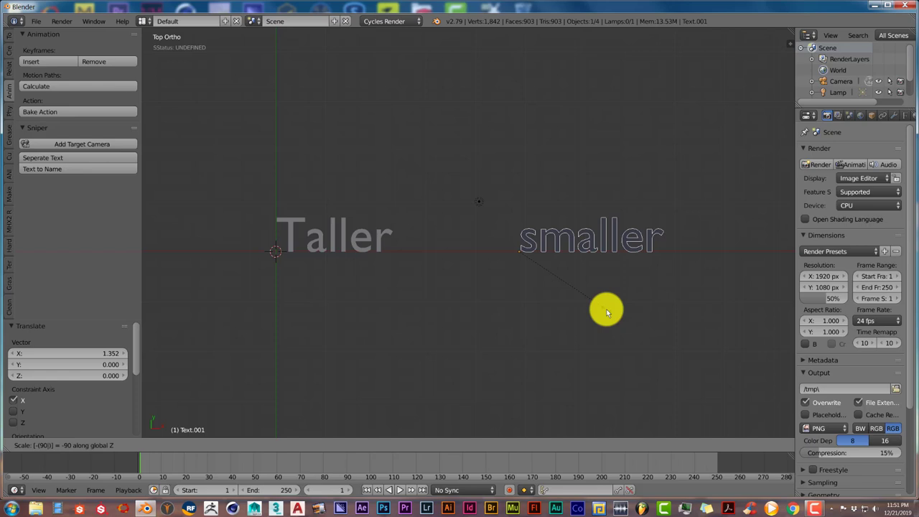
key("Escape")
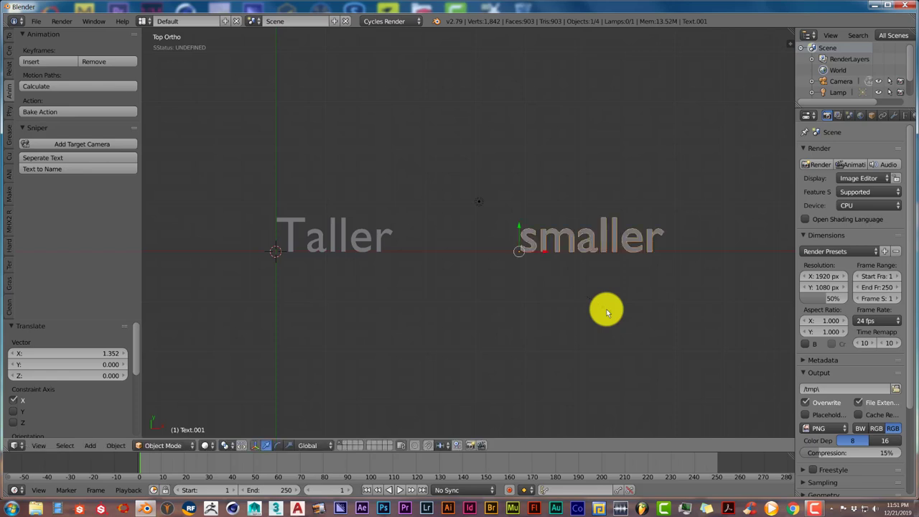
- Scale 'smaller' by 90 along the Z axis
key("s")
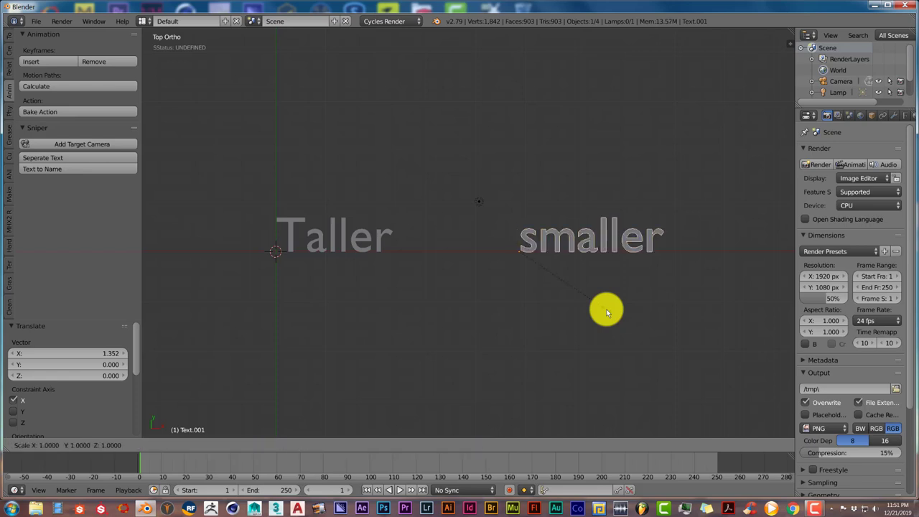
key("z")
type("90")
key("Return")
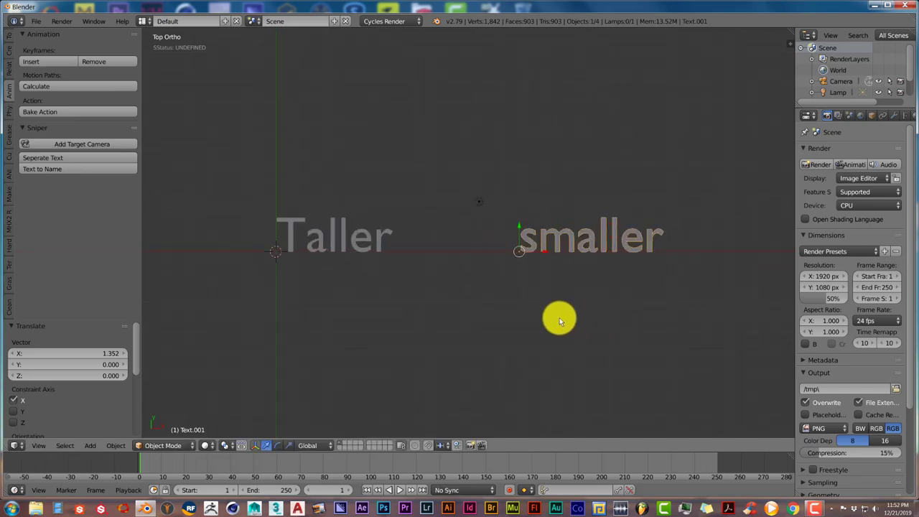
scroll(560, 321, "up", 1)
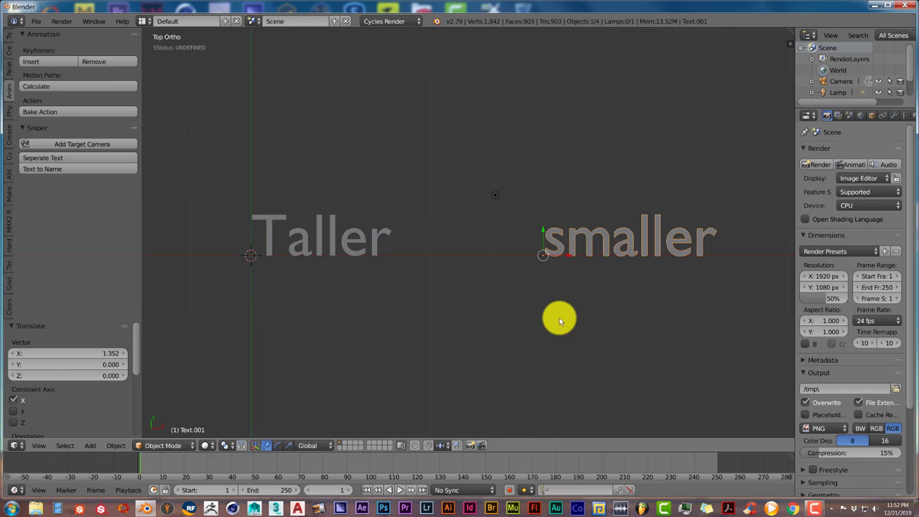
- Try rotating 'smaller', including 90° around X, and cancel each attempt
key("r")
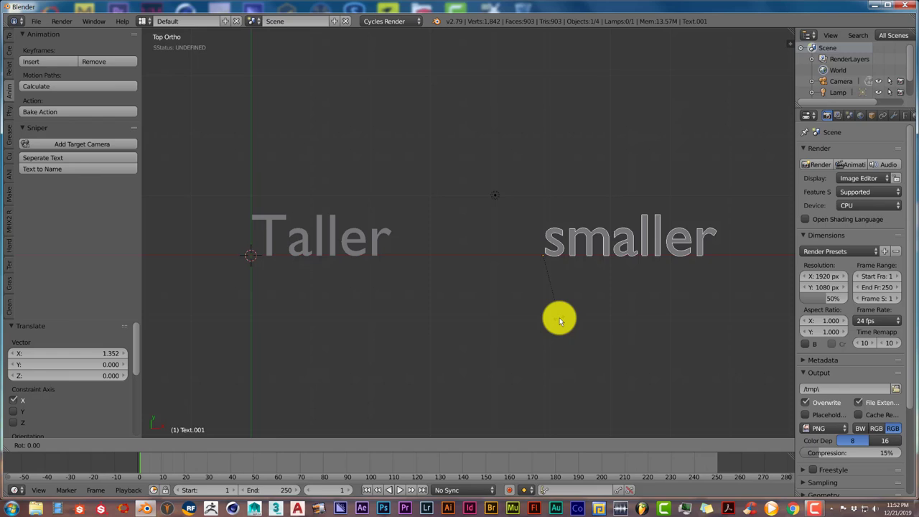
left_click(559, 321)
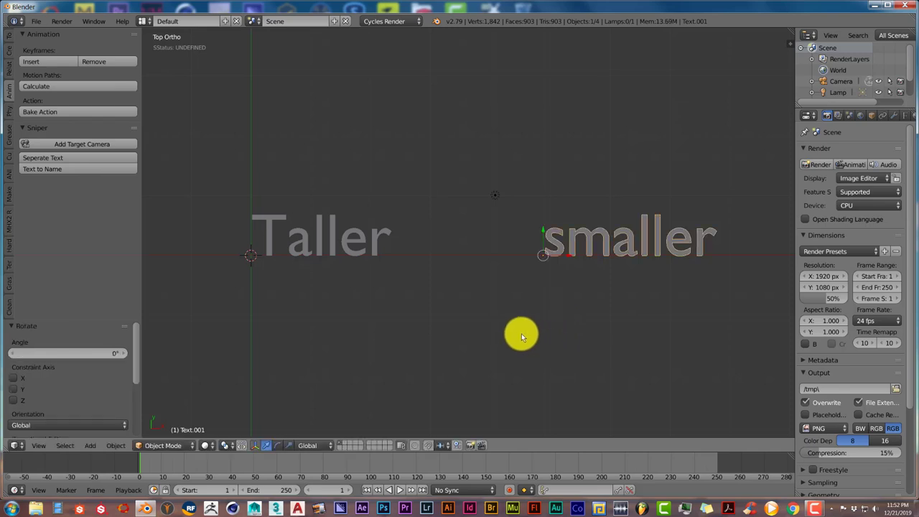
key("r")
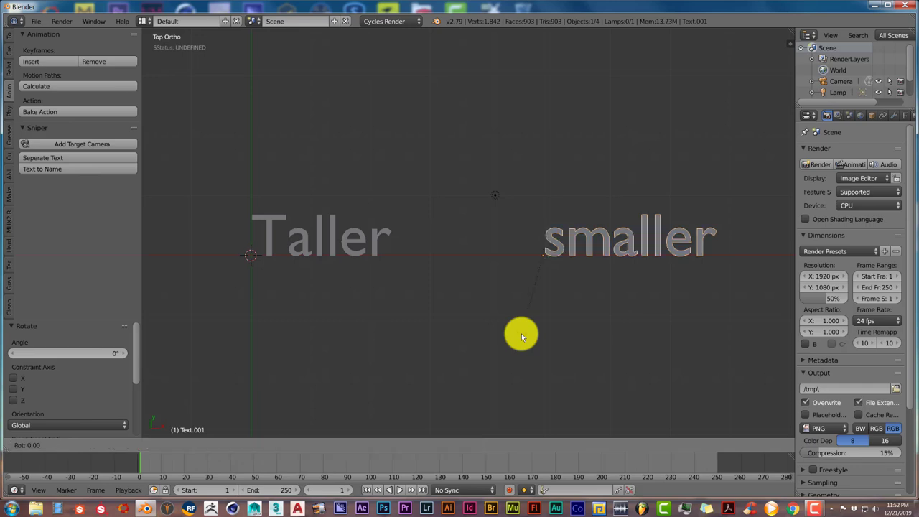
left_click(522, 333)
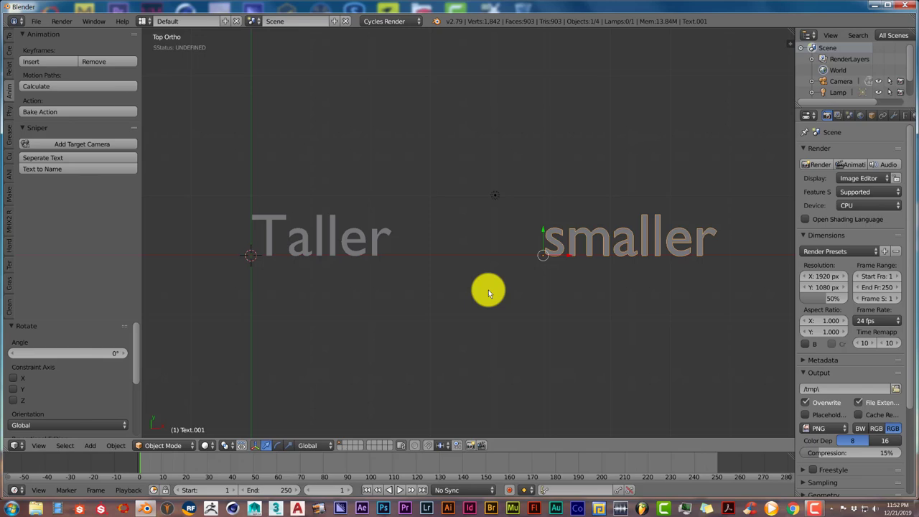
key("r")
key("x")
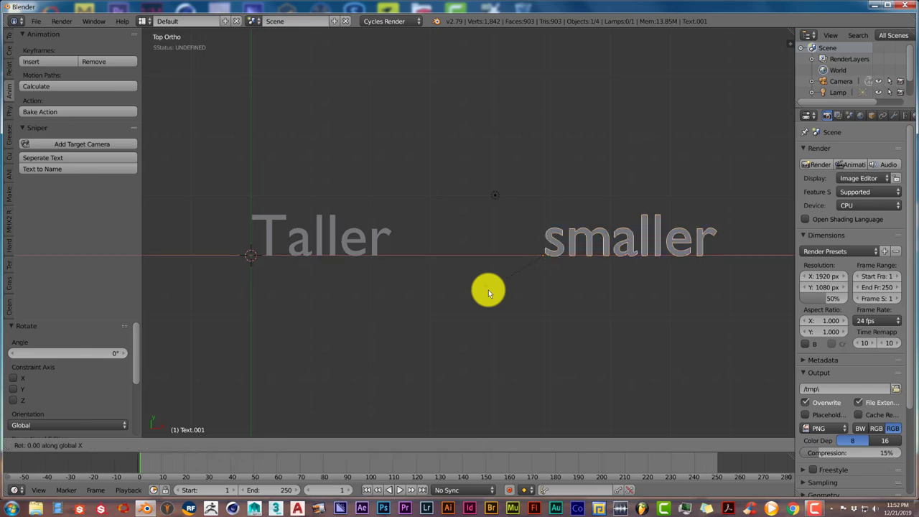
key("9")
key("0")
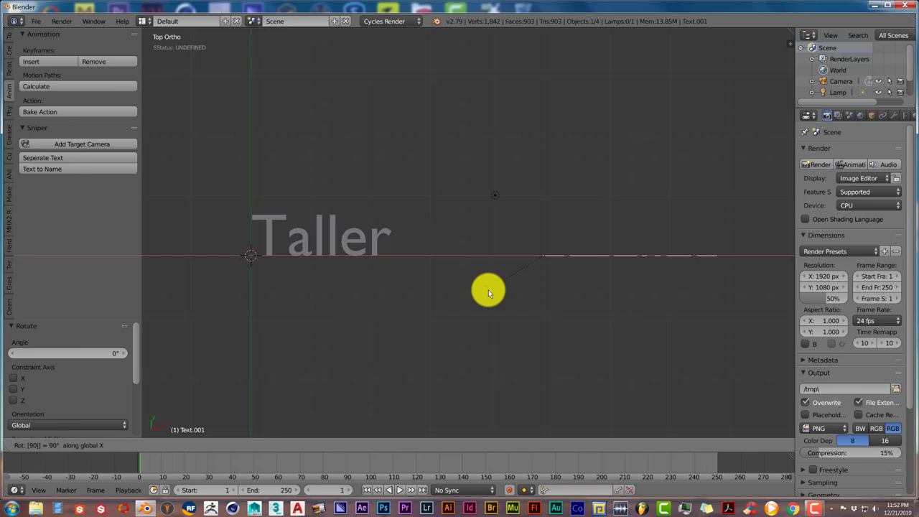
key("Escape")
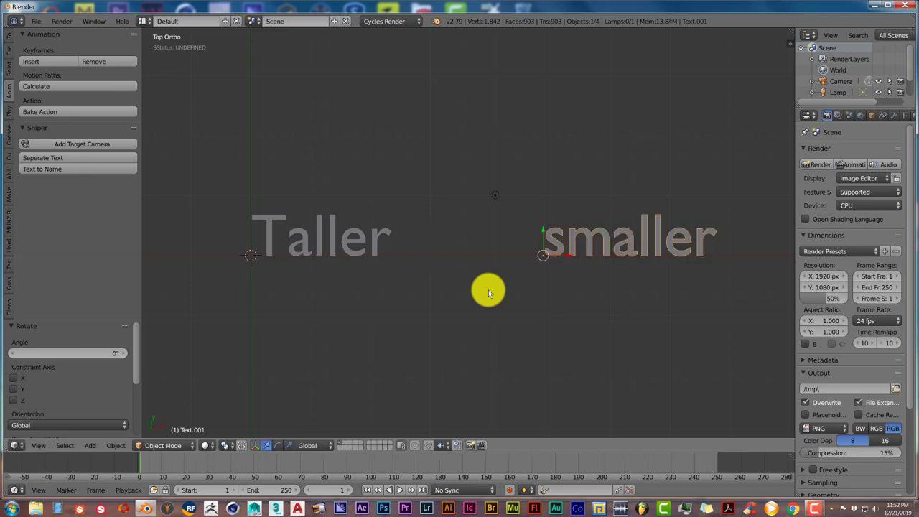
- Rotate 'smaller' 90° around Z so it runs vertically beside 'Taller'
key("r")
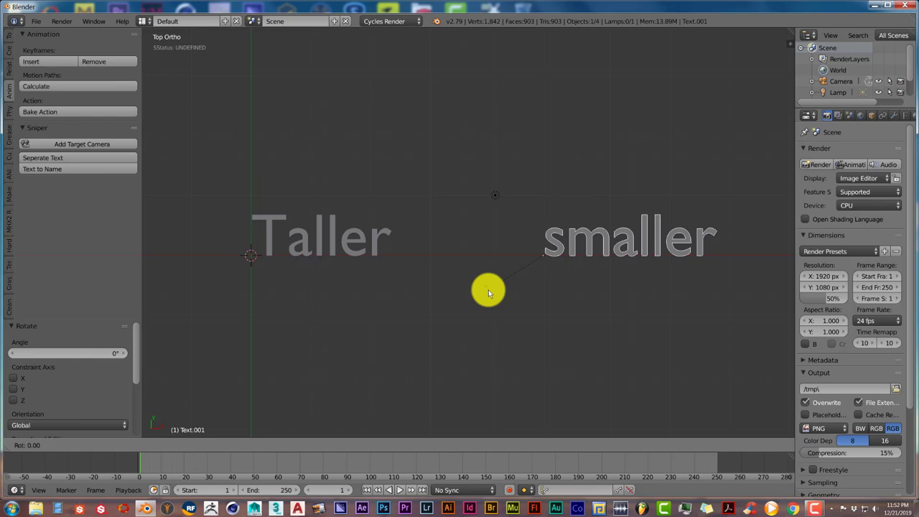
key("z")
key("9")
key("0")
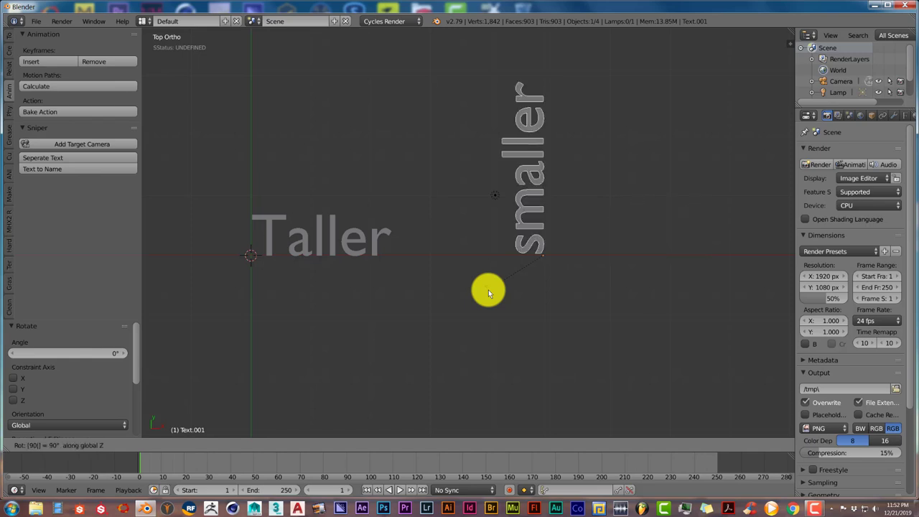
key("Return")
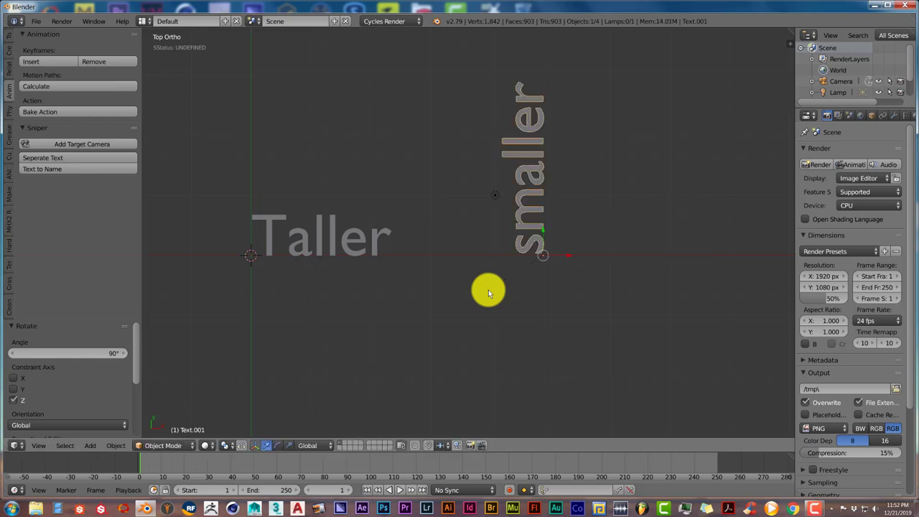
scroll(480, 246, "down", 1)
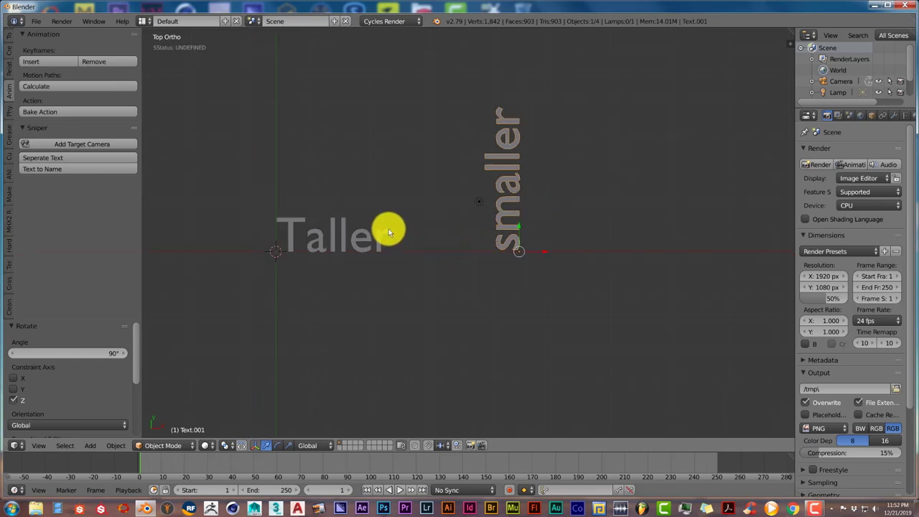
scroll(481, 251, "down", 1)
scroll(440, 272, "up", 1)
scroll(510, 304, "down", 1)
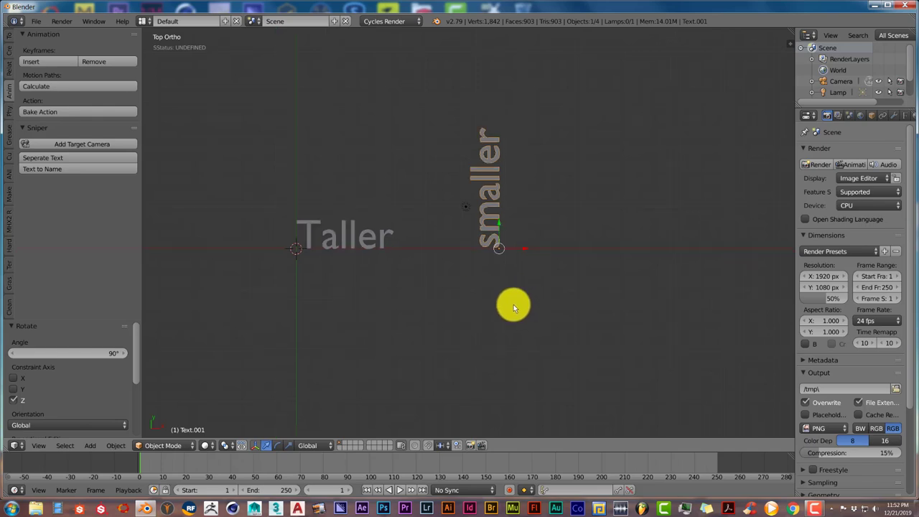
scroll(488, 303, "up", 2)
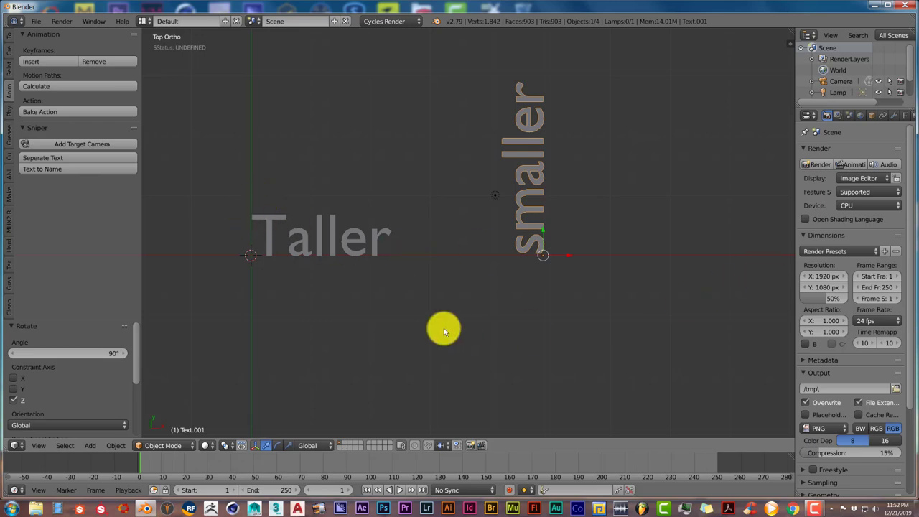
scroll(423, 331, "down", 1)
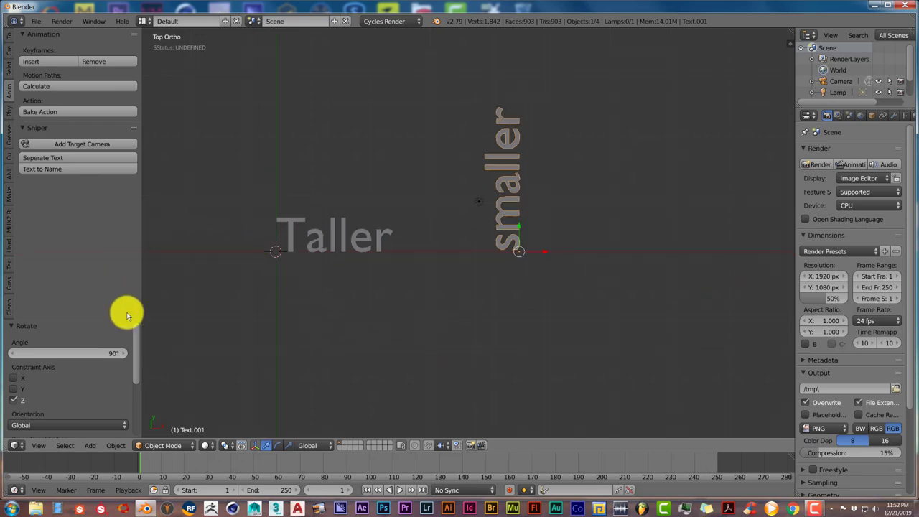
- Select 'Taller' and add a Sniper target camera aimed at it
right_click(312, 247)
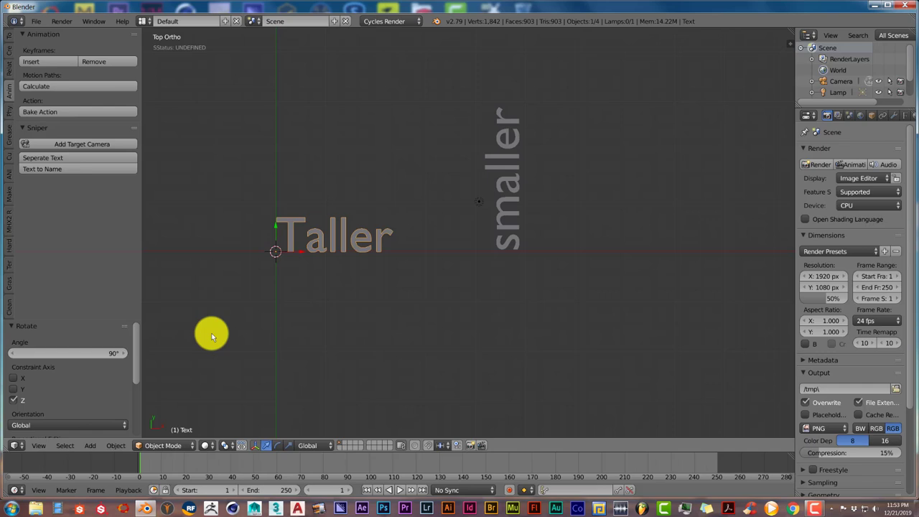
left_click(81, 144)
scroll(407, 339, "up", 1)
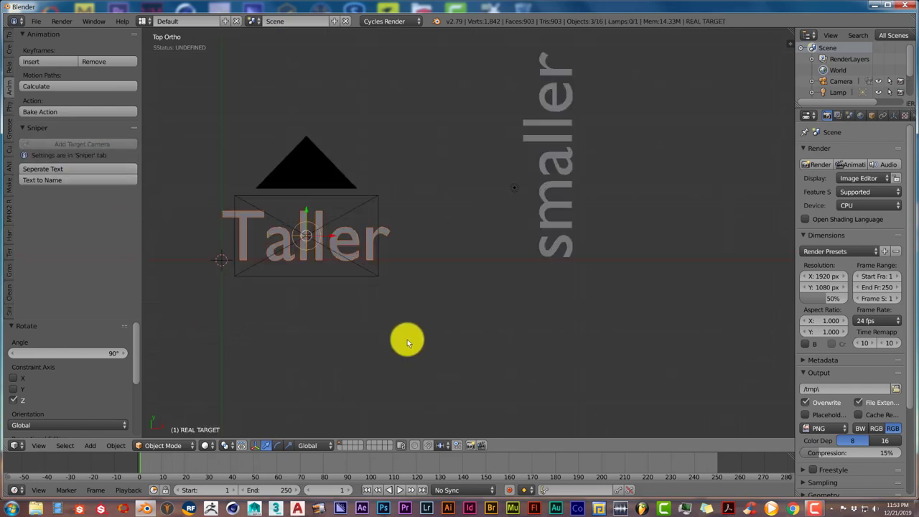
scroll(407, 331, "down", 1)
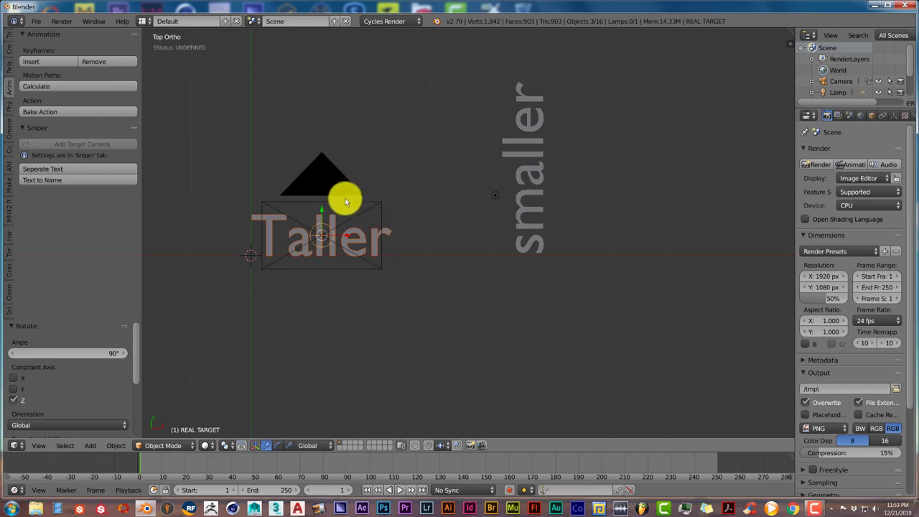
scroll(512, 246, "down", 6)
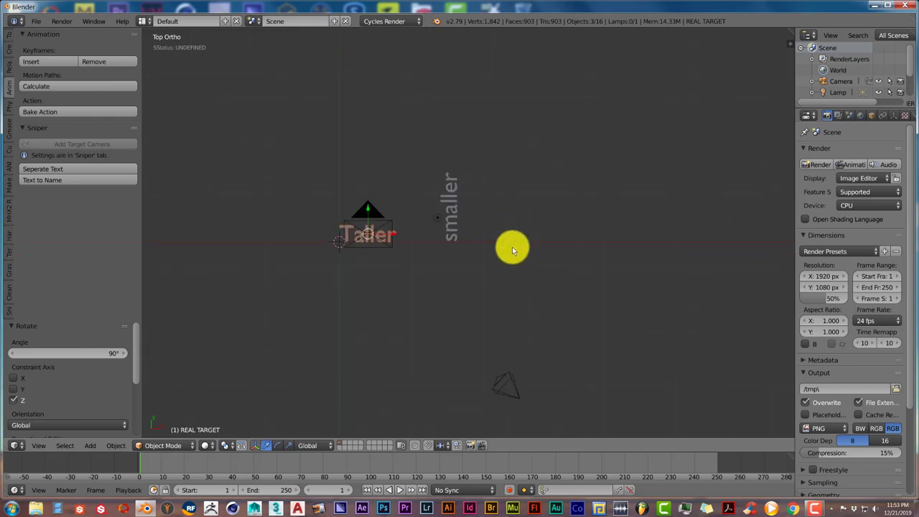
scroll(468, 328, "up", 3)
scroll(374, 251, "up", 4)
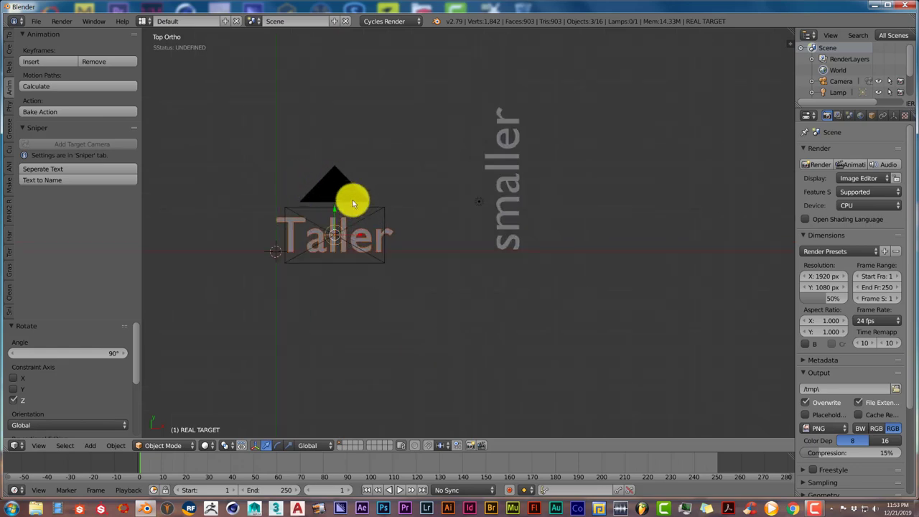
scroll(528, 185, "up", 1)
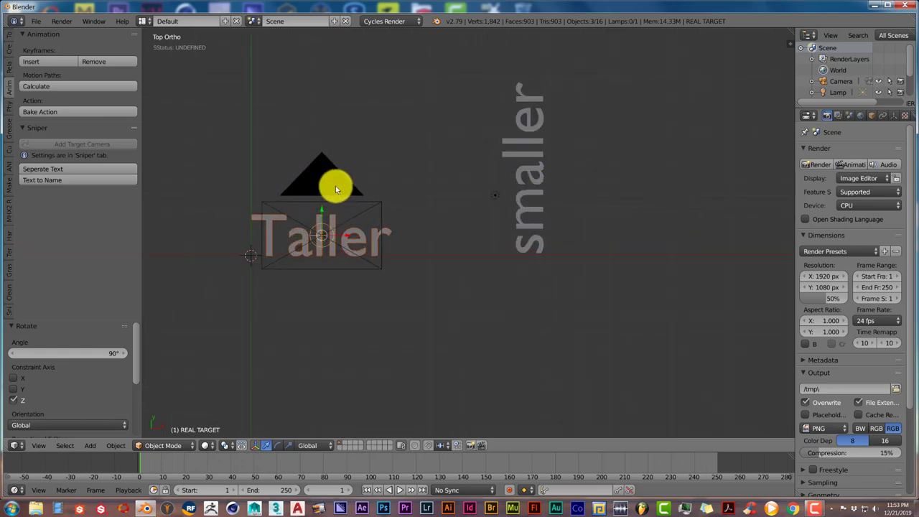
scroll(338, 192, "up", 1)
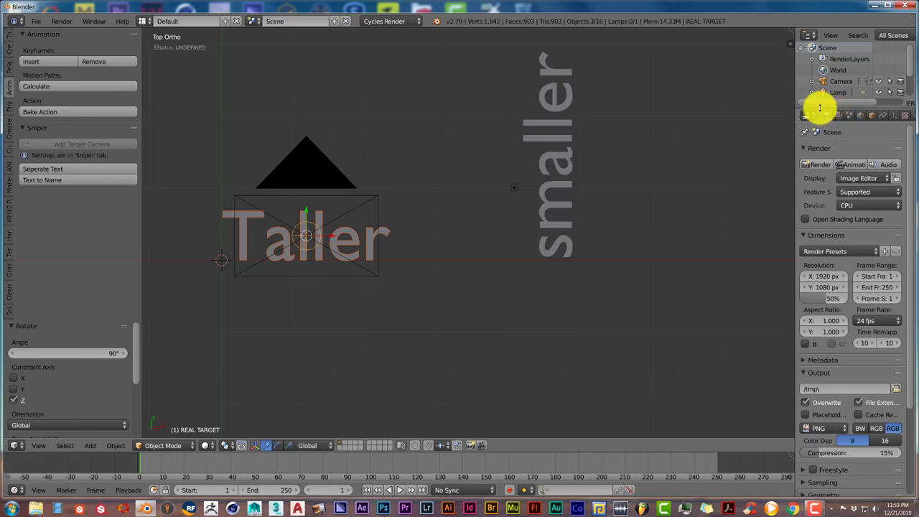
- Enlarge the Outliner and run Text to Name so the texts become Taller and smaller
left_click_drag(821, 117, 819, 176)
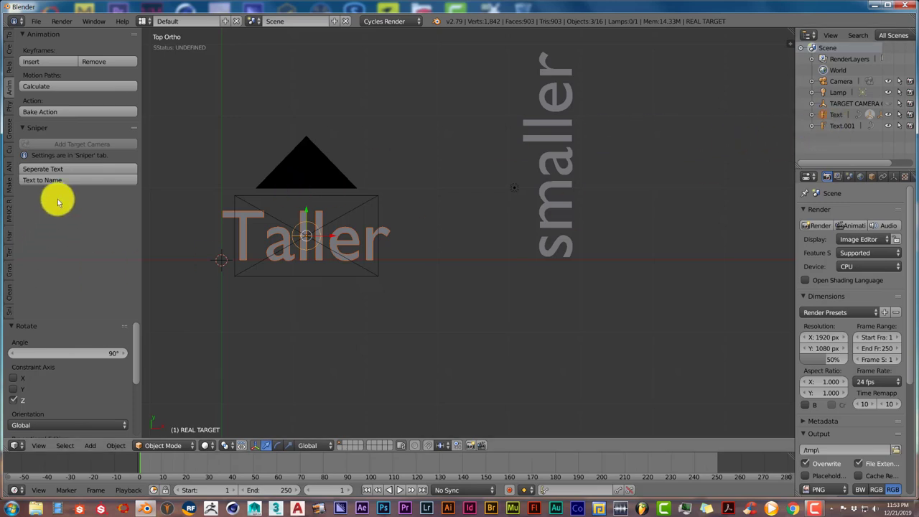
left_click(66, 182)
- In the Sniper tab, select 'smaller' and add it with New Targets From Selection
left_click(12, 312)
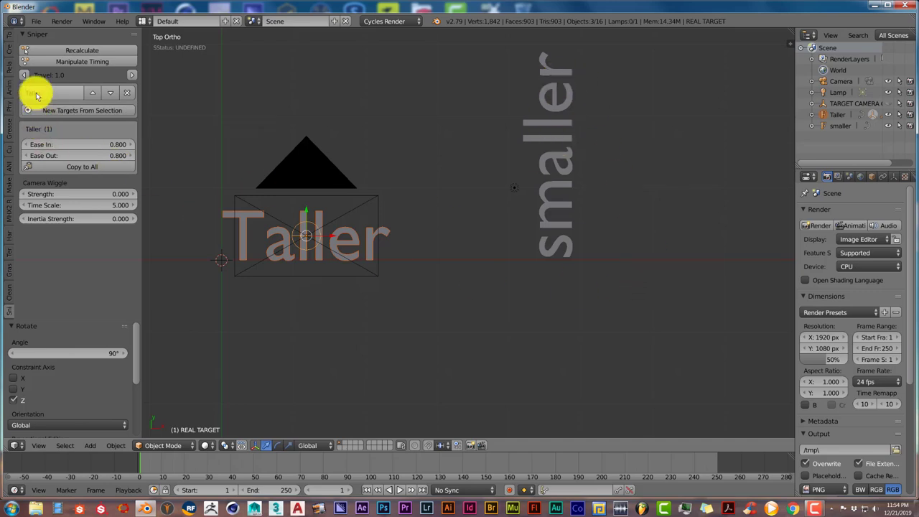
right_click(542, 227)
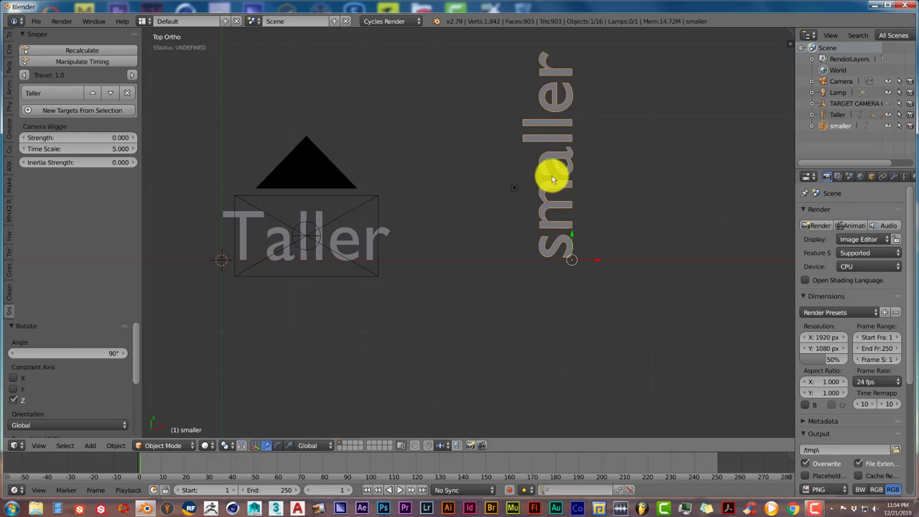
left_click(75, 112)
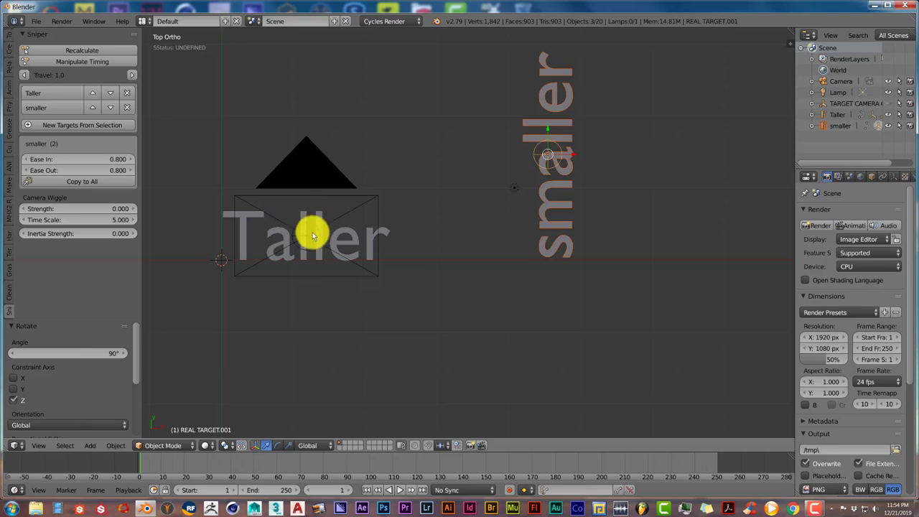
key("KP_0")
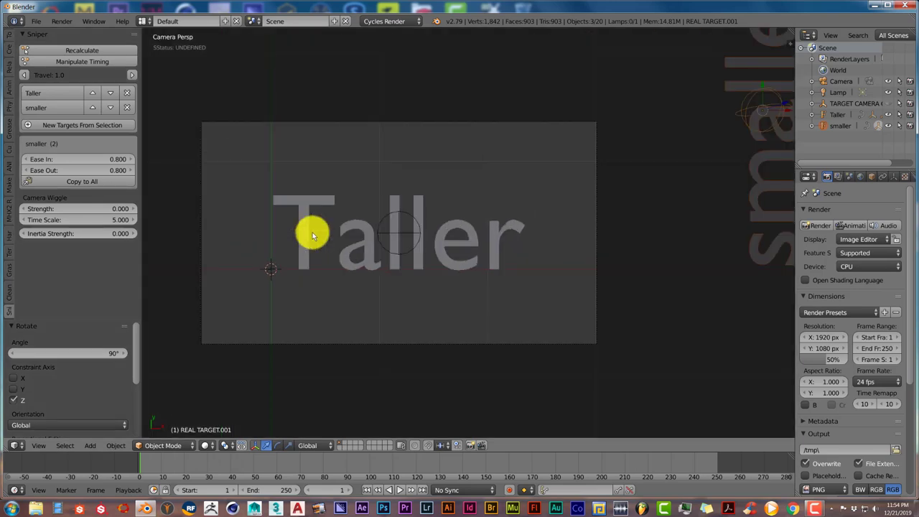
left_click(401, 490)
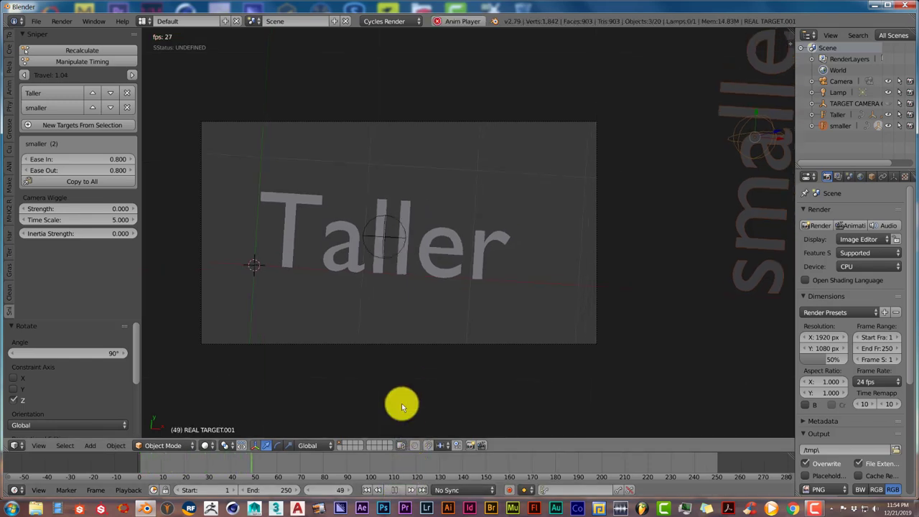
left_click(391, 489)
left_click(366, 490)
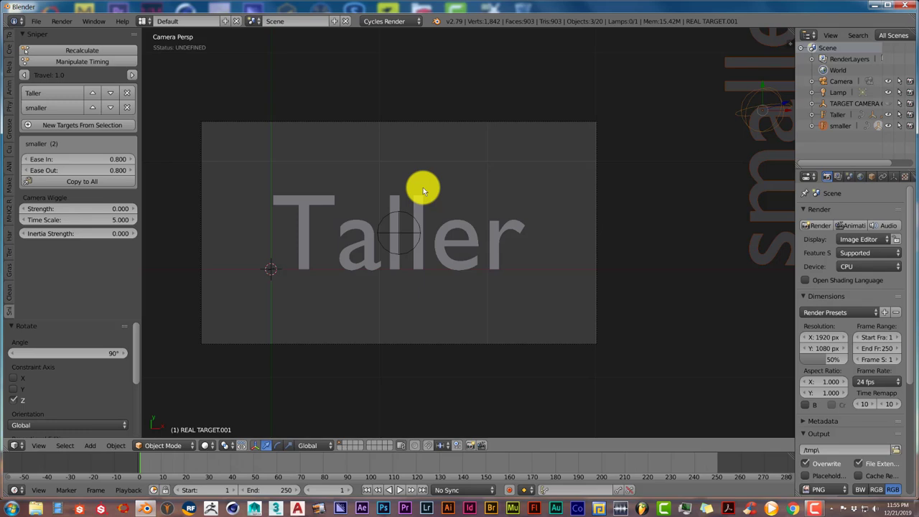
- Raise the target camera's Wiggle Strength to 0.050 and preview the animation
right_click(298, 123)
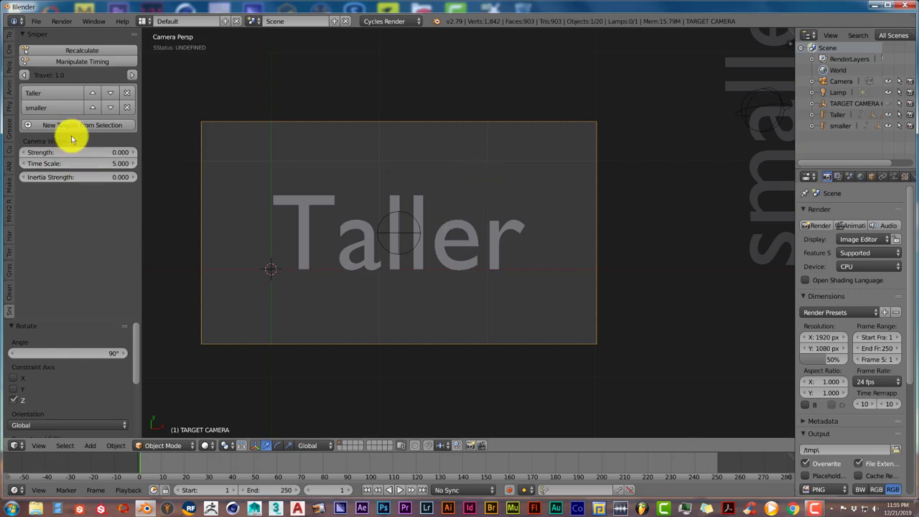
left_click(133, 153)
left_click(133, 152)
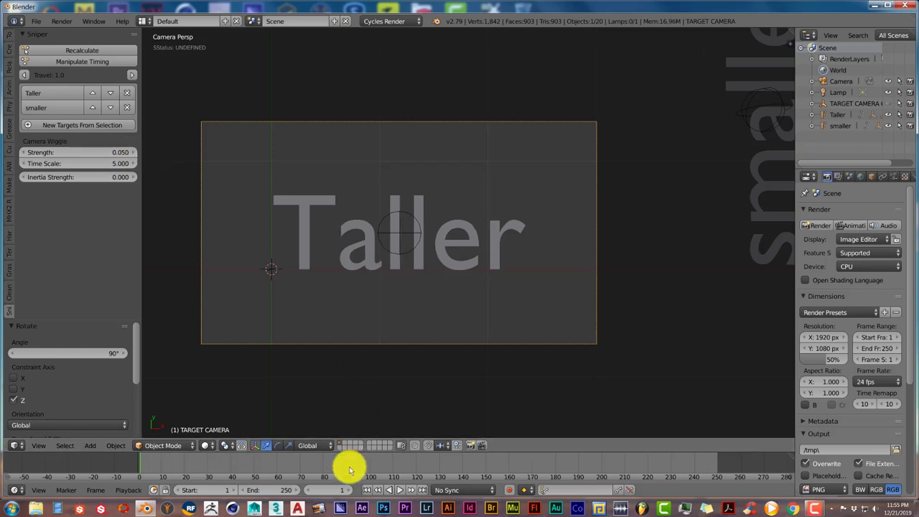
left_click(400, 490)
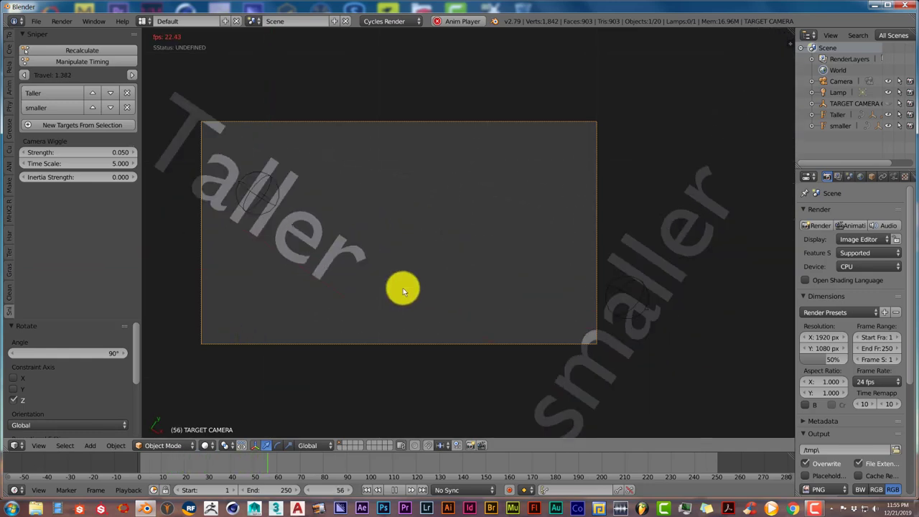
left_click(394, 489)
left_click(367, 490)
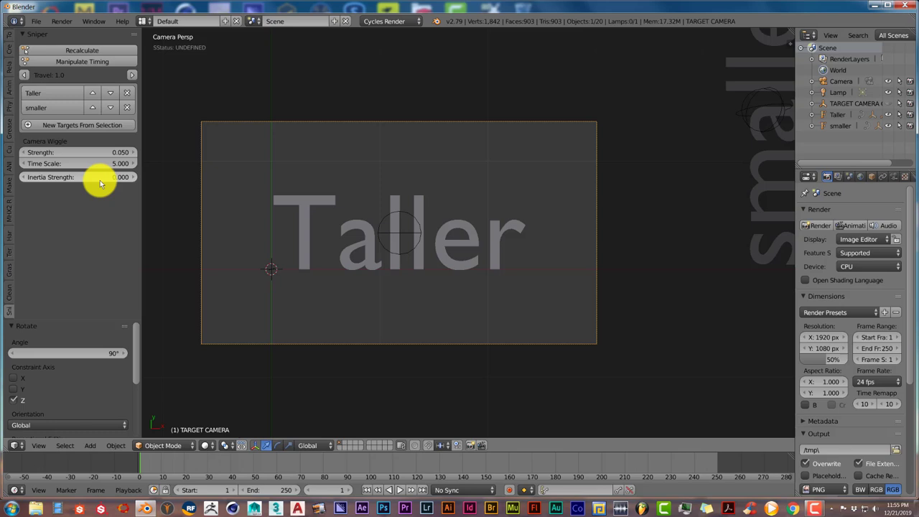
- Raise Inertia Strength to 0.050, preview the animation, and return to frame 1
left_click(136, 179)
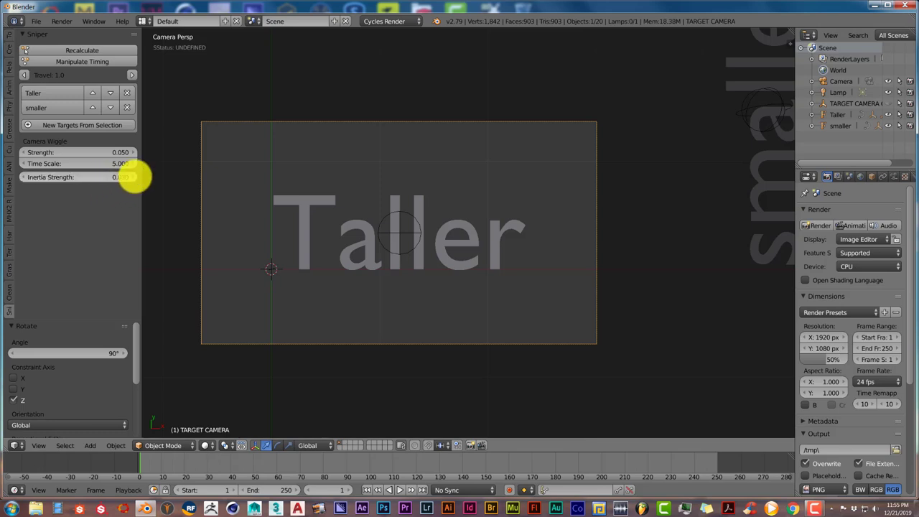
left_click(136, 179)
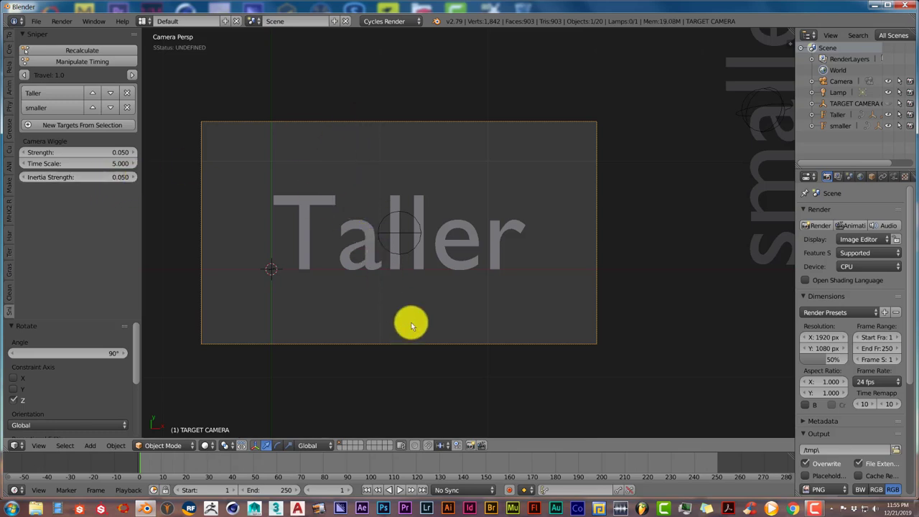
left_click(399, 489)
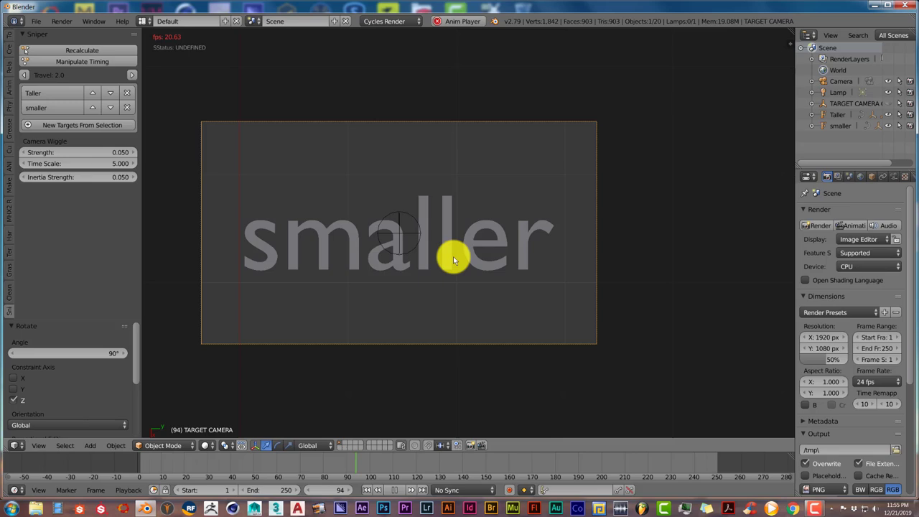
left_click(398, 491)
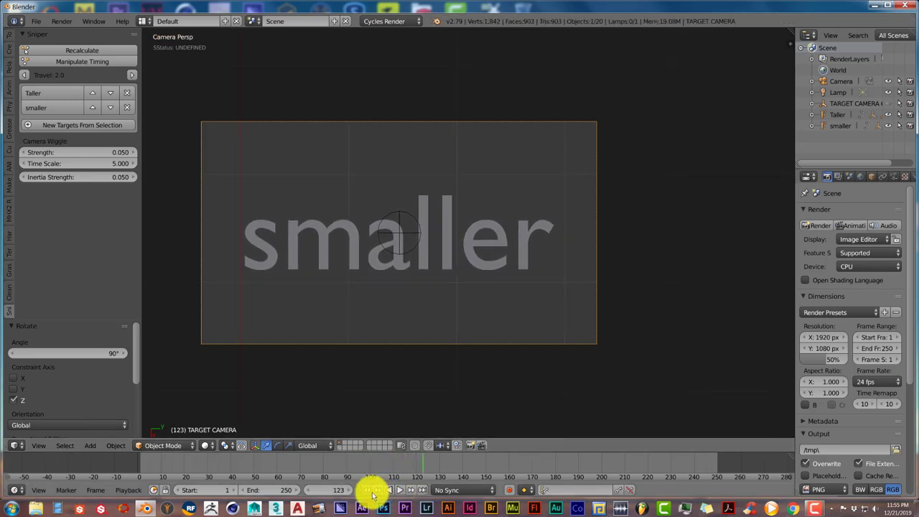
left_click(366, 490)
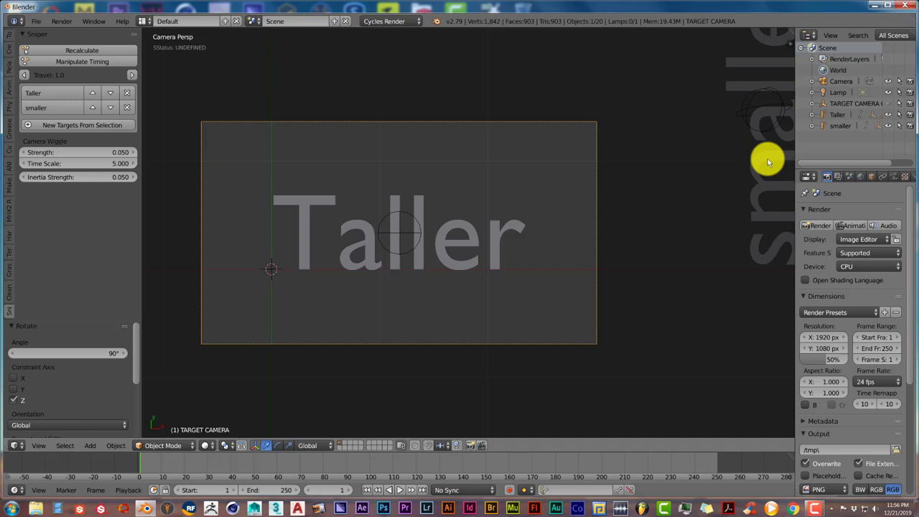
scroll(769, 202, "down", 1)
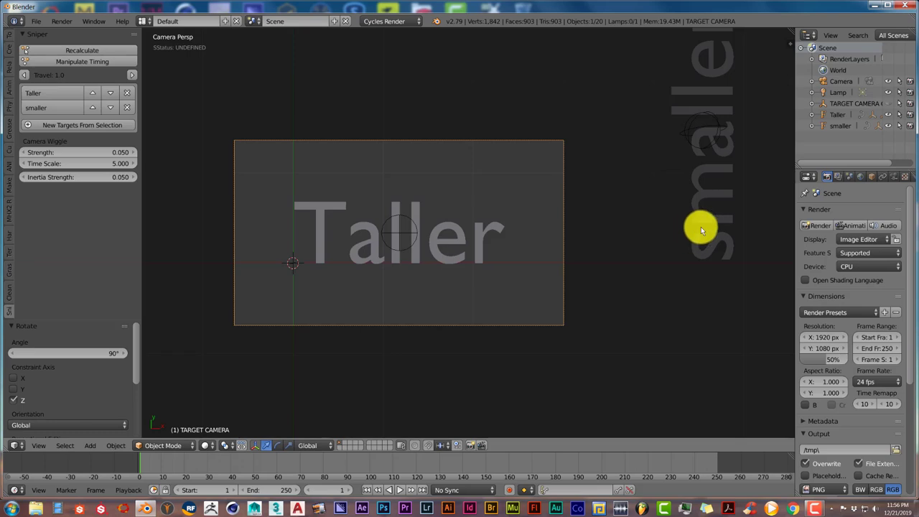
left_click(116, 51)
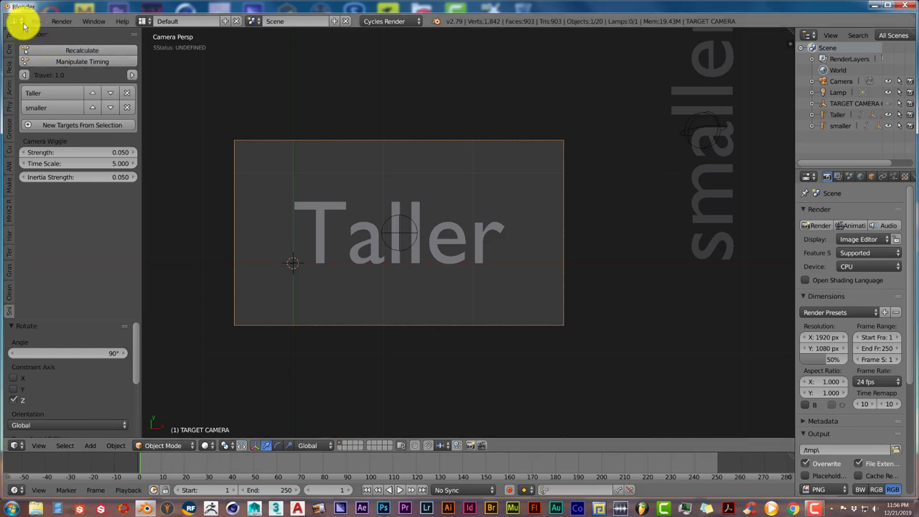
- Show the Sniper camera move's keyframe timing strip and zoom the camera view onto 'Taller'
left_click(52, 64)
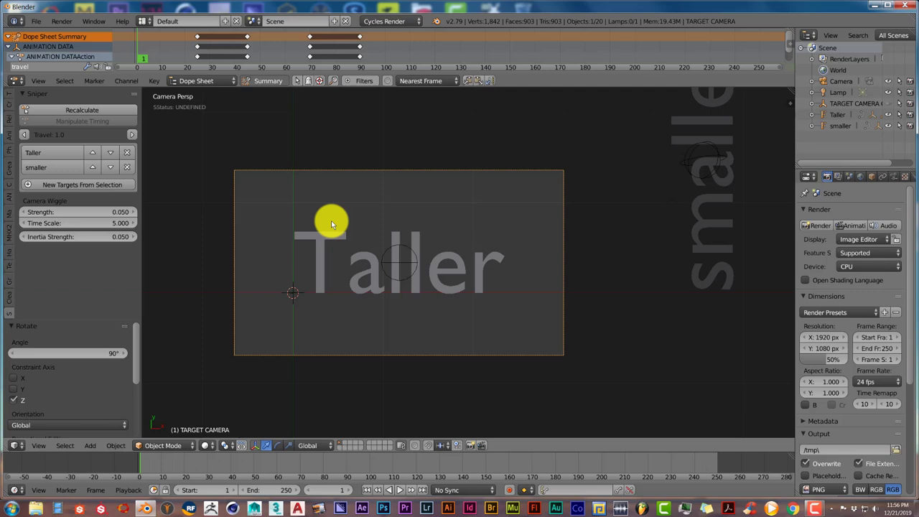
scroll(334, 262, "down", 1)
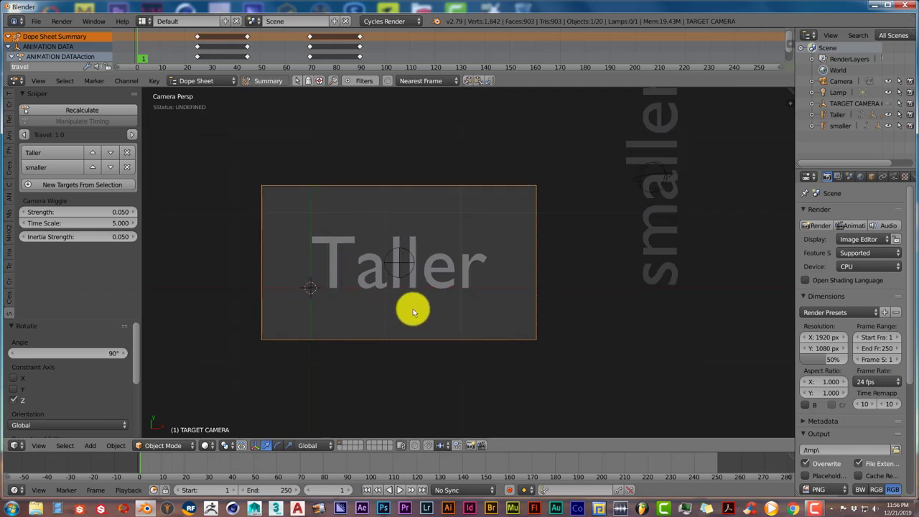
scroll(413, 309, "up", 2)
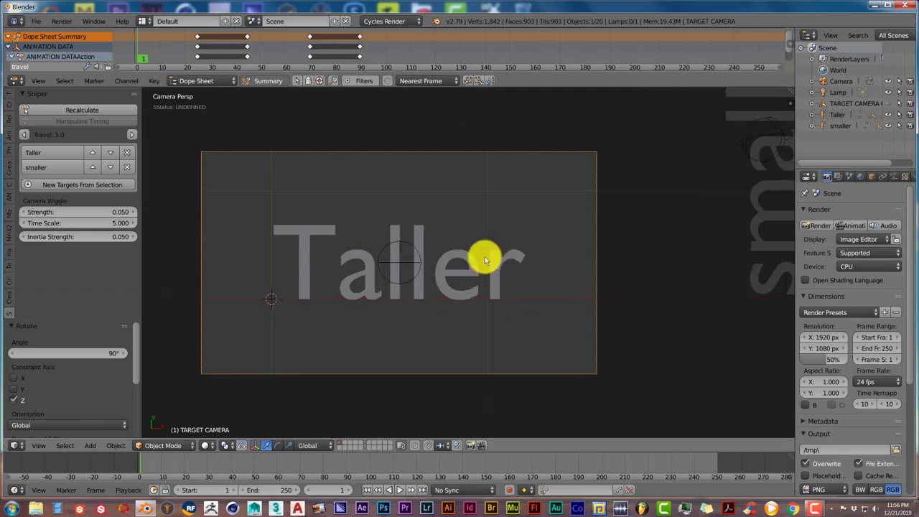
scroll(484, 259, "down", 1)
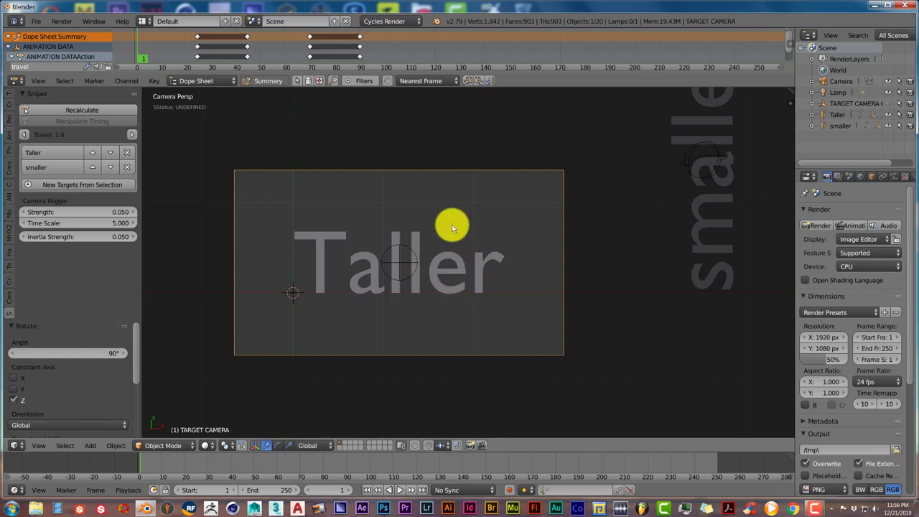
- Rotate the Taller camera target 42.6° around X and recalculate the camera path
right_click(408, 265)
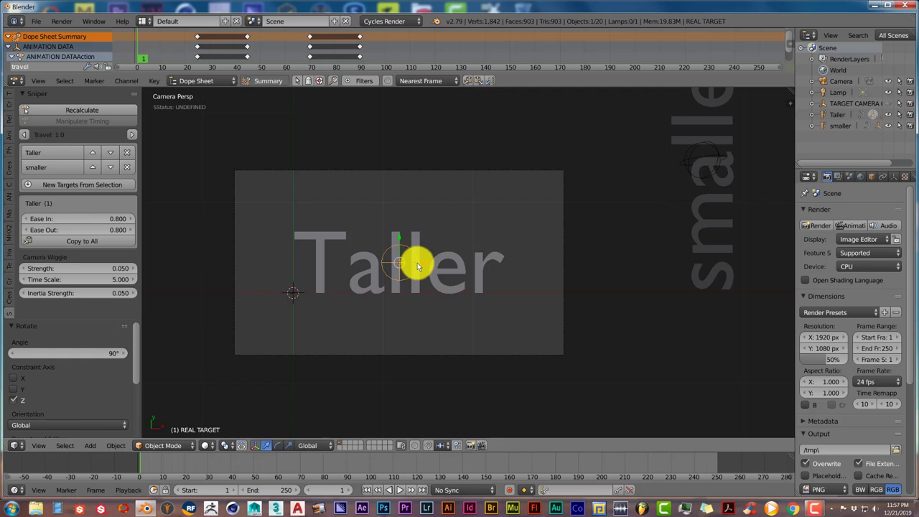
key("r")
key("x")
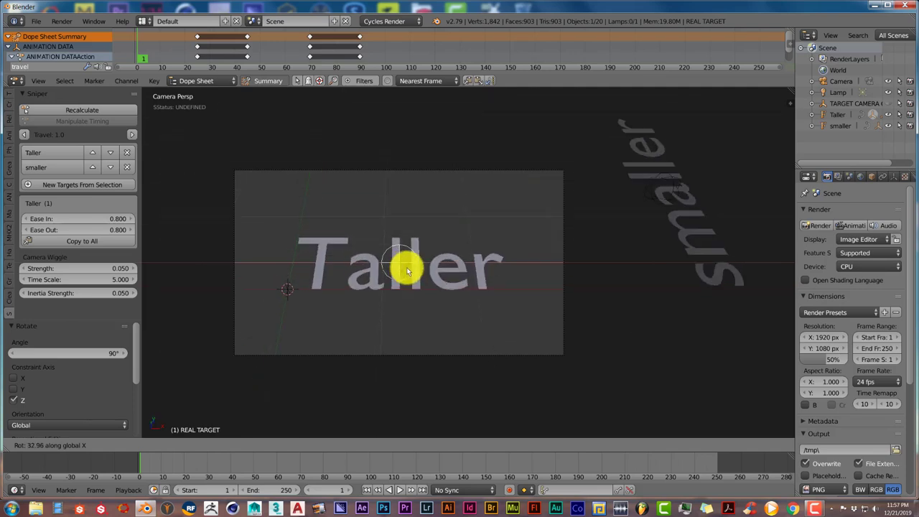
left_click(406, 272)
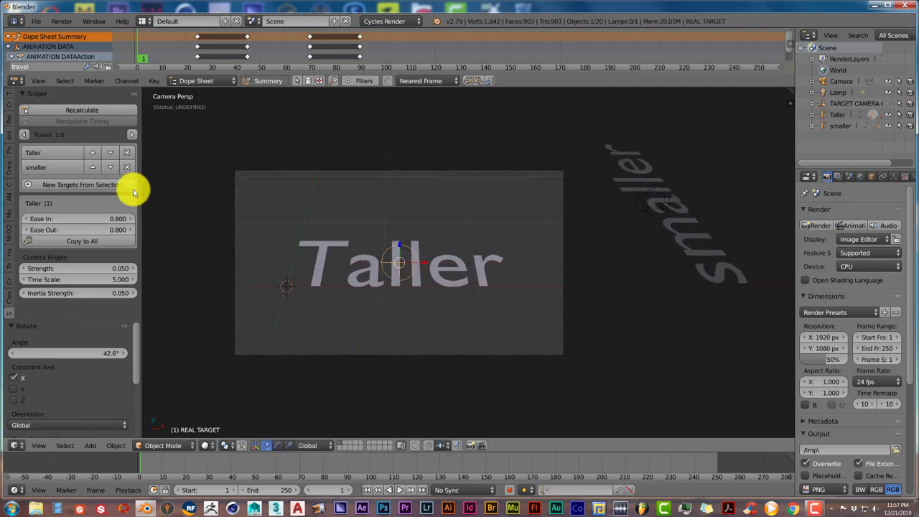
left_click(78, 109)
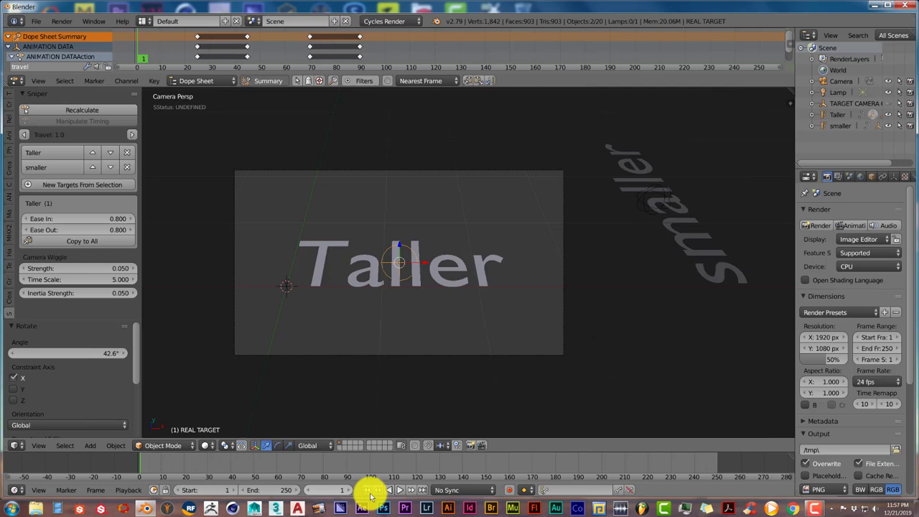
- Preview the recalculated camera swing from 'Taller' to 'smaller', then return to frame 1
left_click(400, 489)
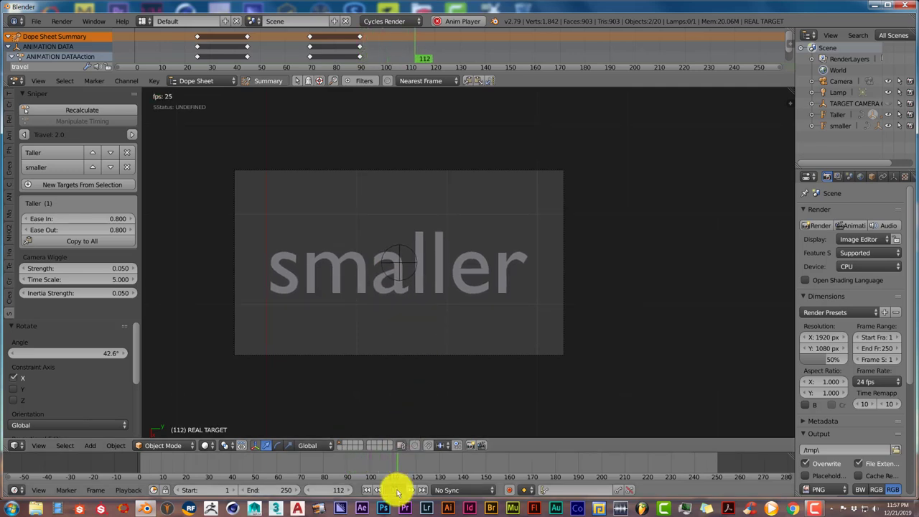
left_click(399, 489)
left_click(368, 490)
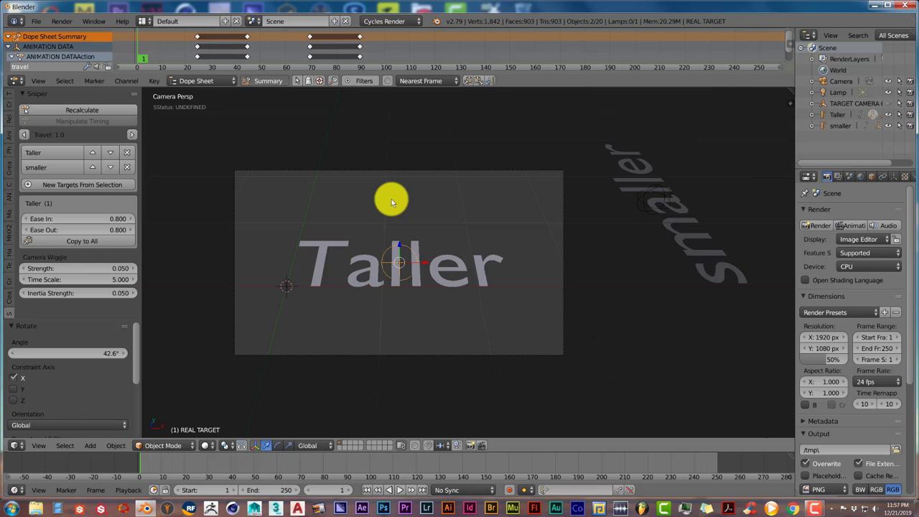
- Show the target camera's 35 mm lens, 32 mm sensor and Depth of Field settings
right_click(391, 170)
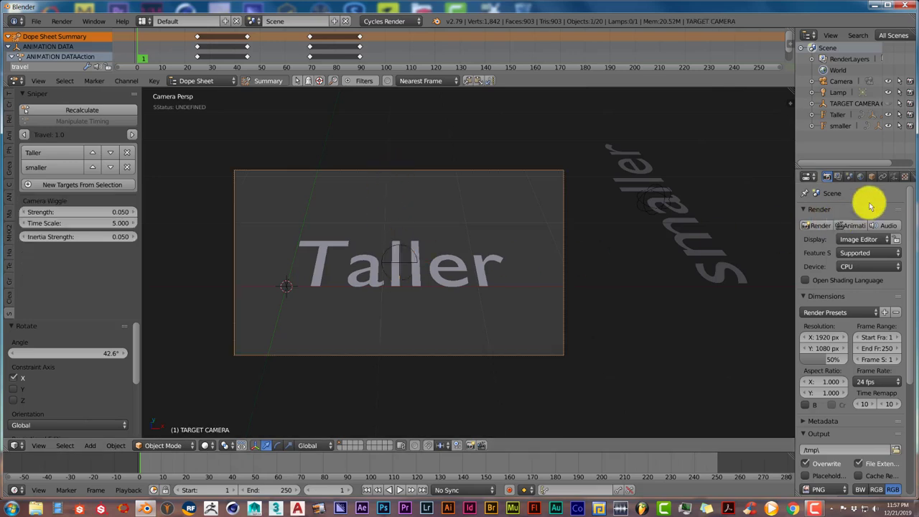
left_click(894, 177)
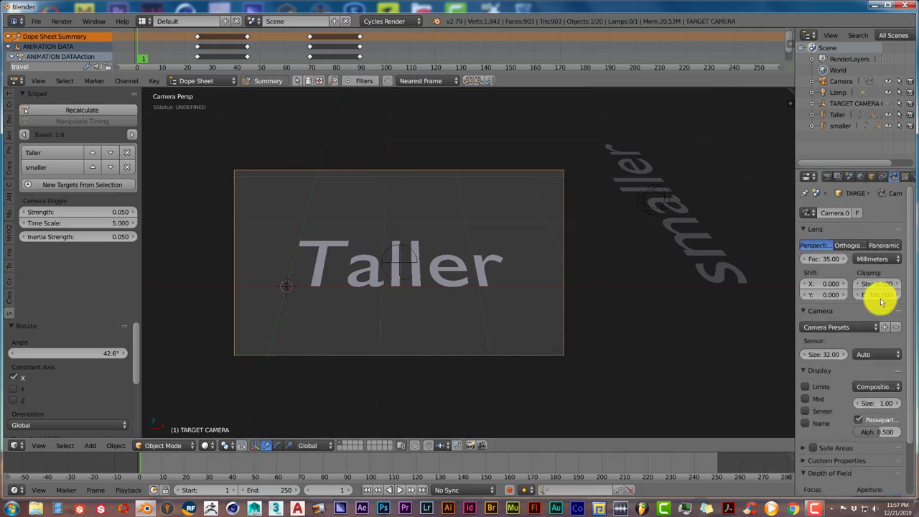
scroll(863, 409, "down", 3)
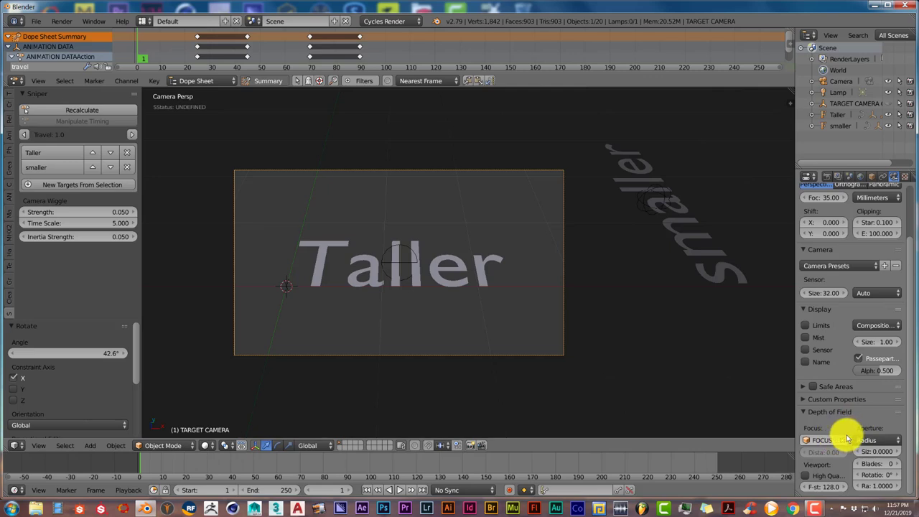